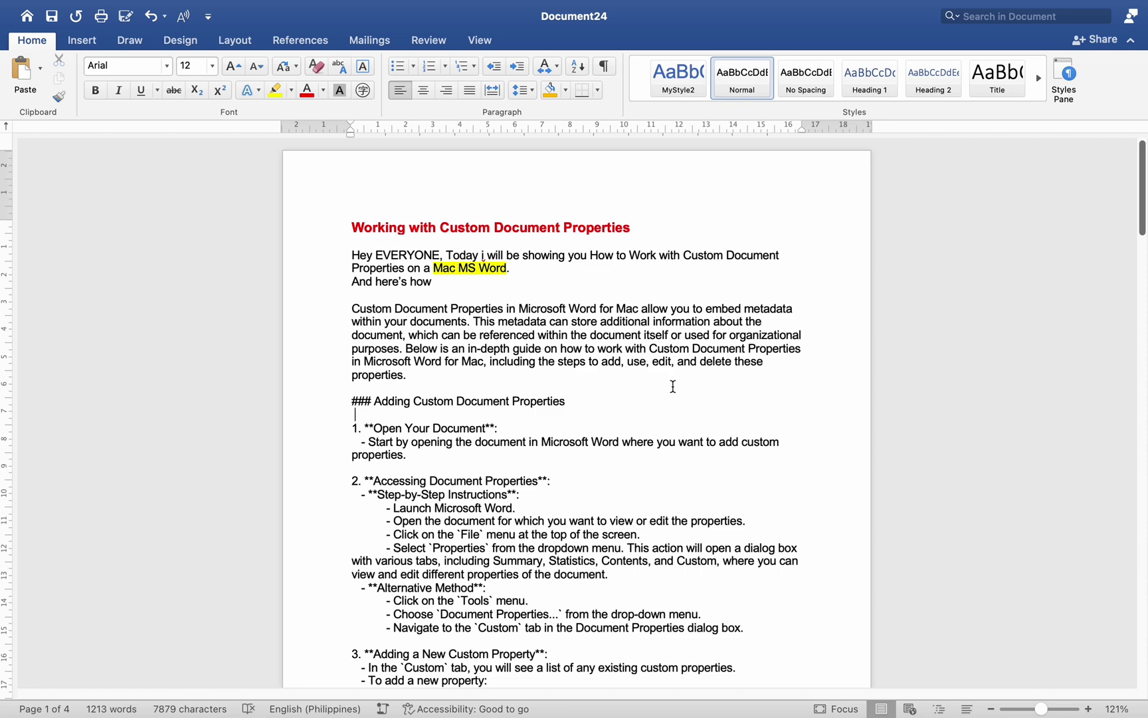
Look through the Summary, Statistics, Contents and Custom tabs of the document properties, then close them.
scroll(685, 399, down, 4)
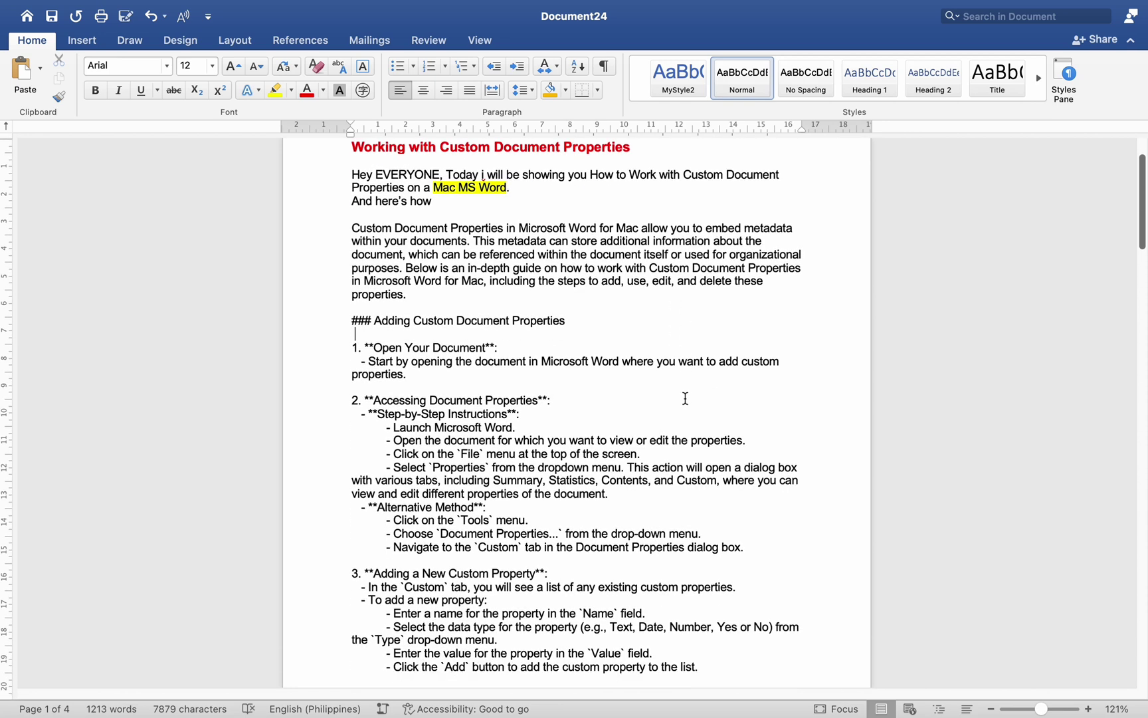
scroll(685, 398, up, 4)
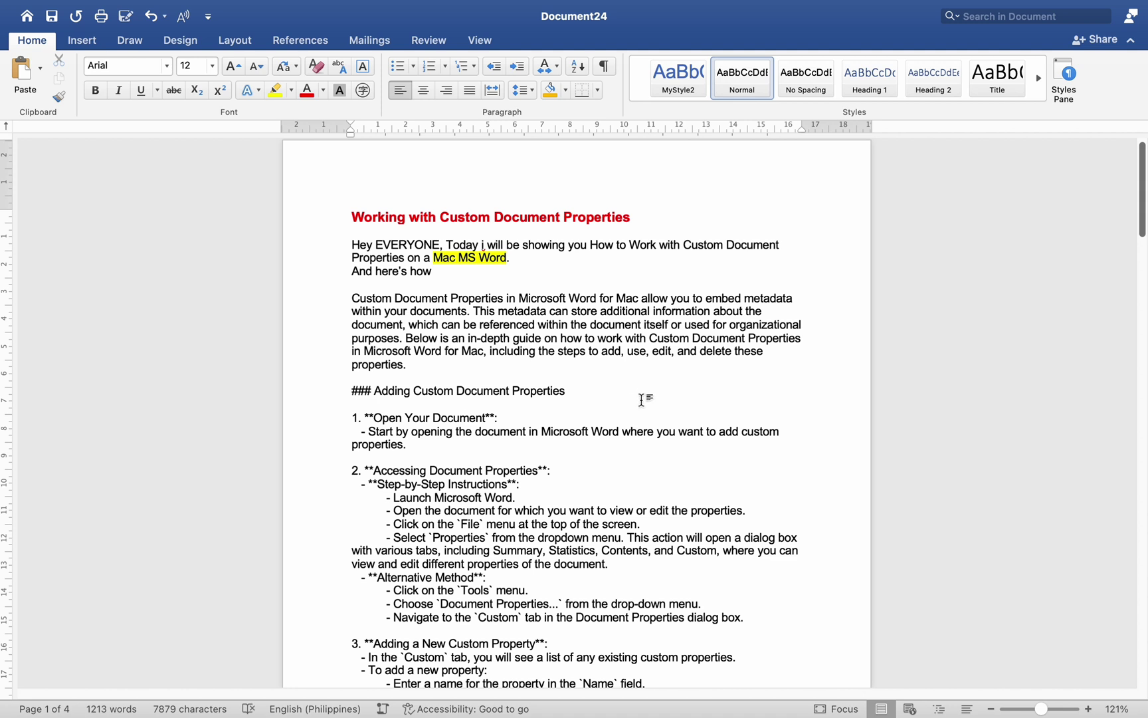
scroll(664, 392, down, 1)
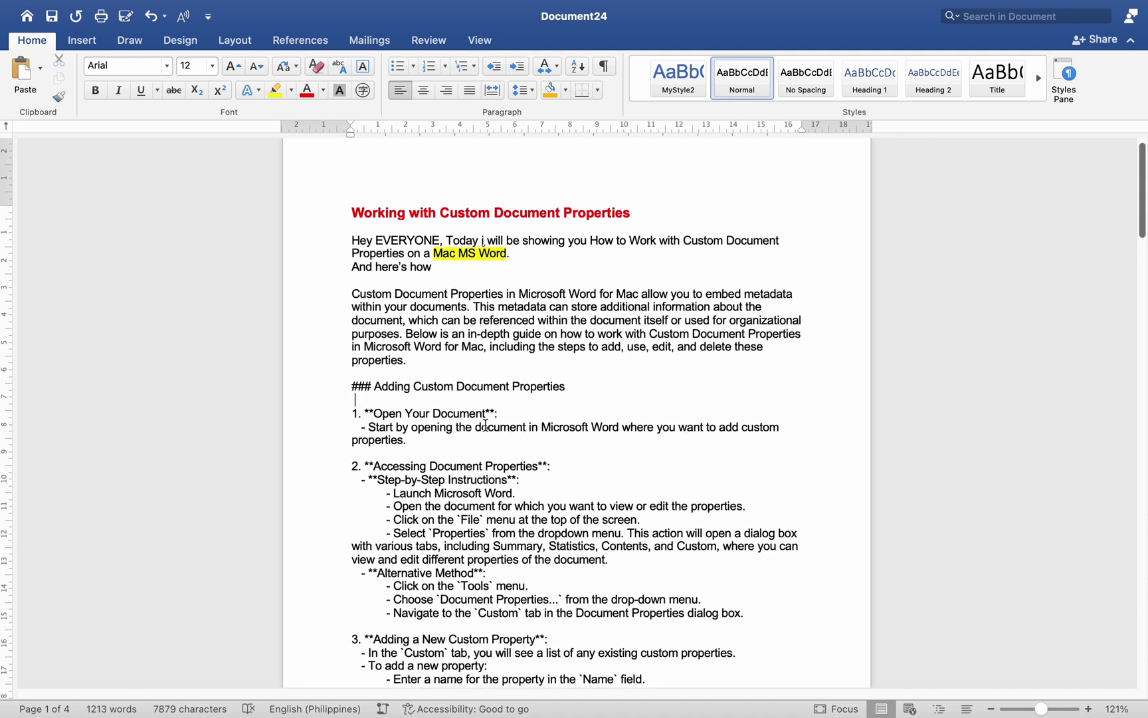
scroll(493, 418, down, 1)
scroll(488, 425, down, 1)
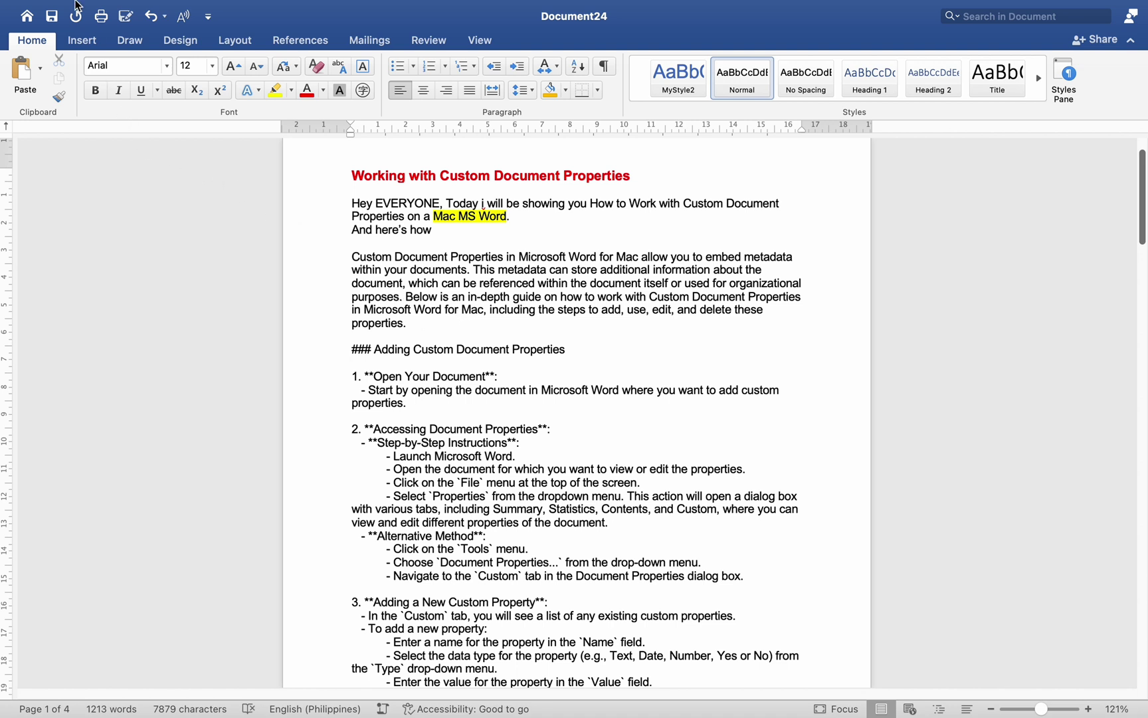
click(95, 9)
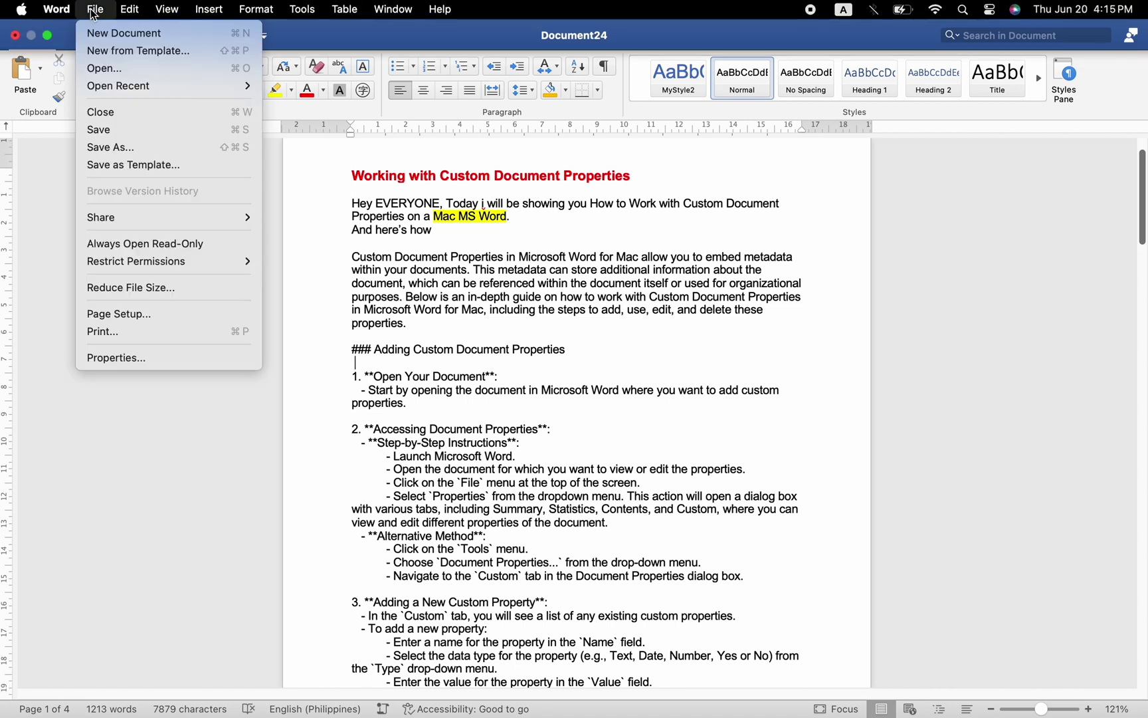
click(124, 359)
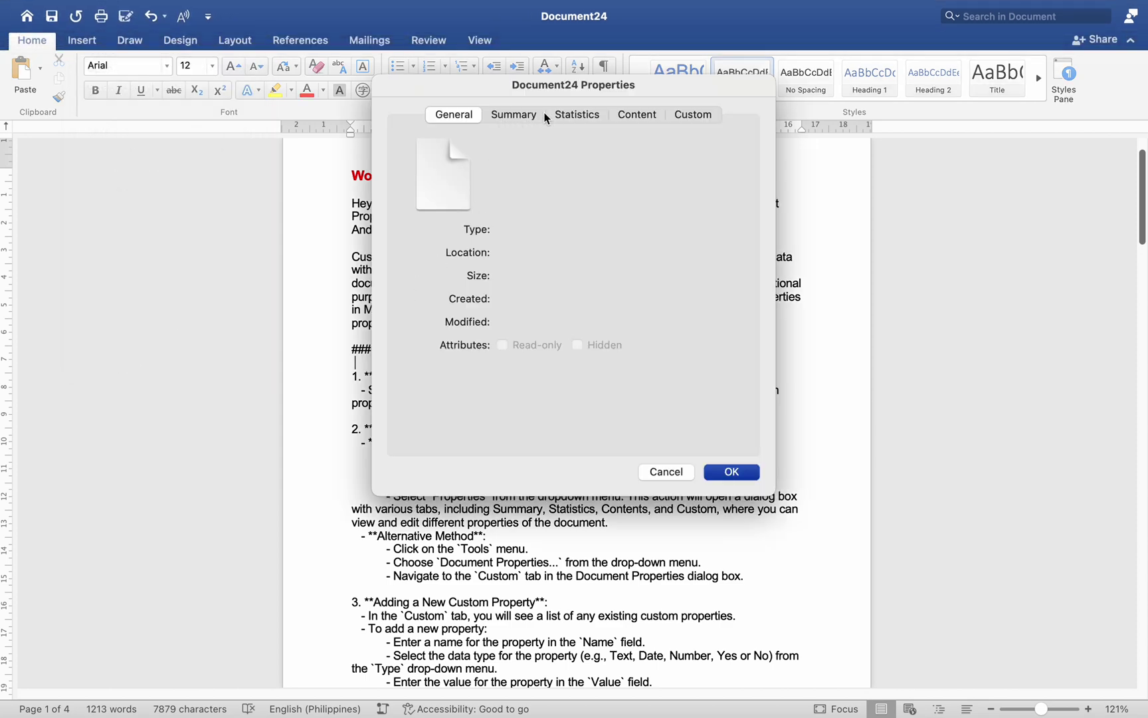
click(522, 117)
click(562, 122)
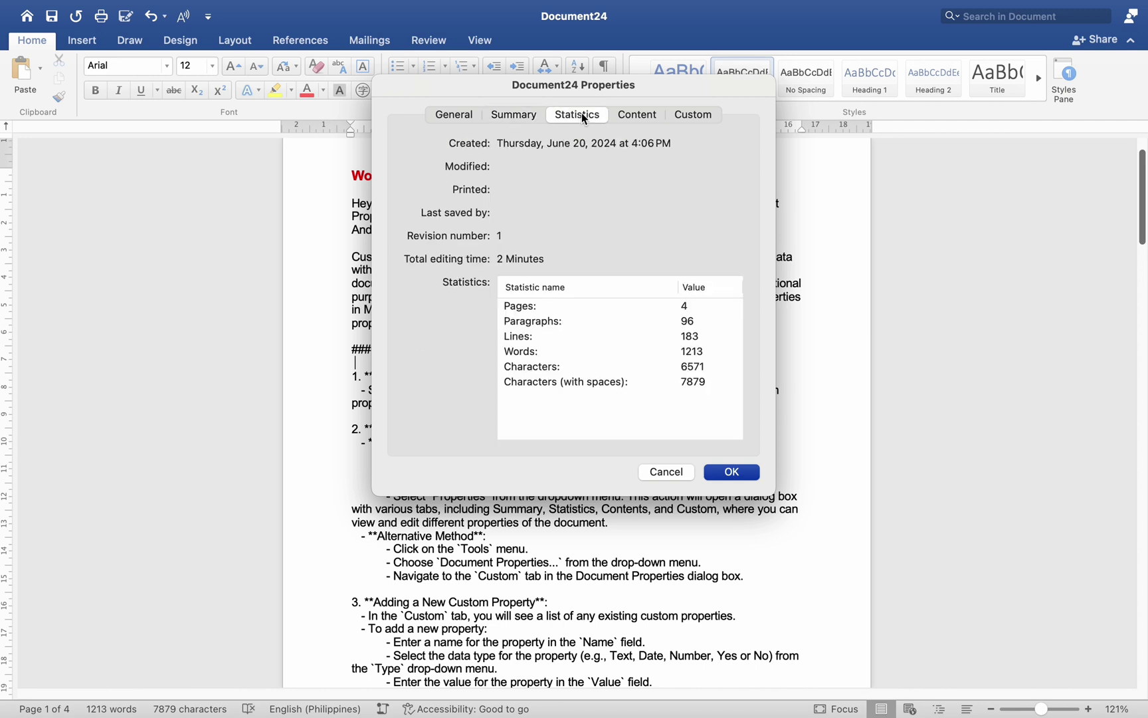
click(639, 119)
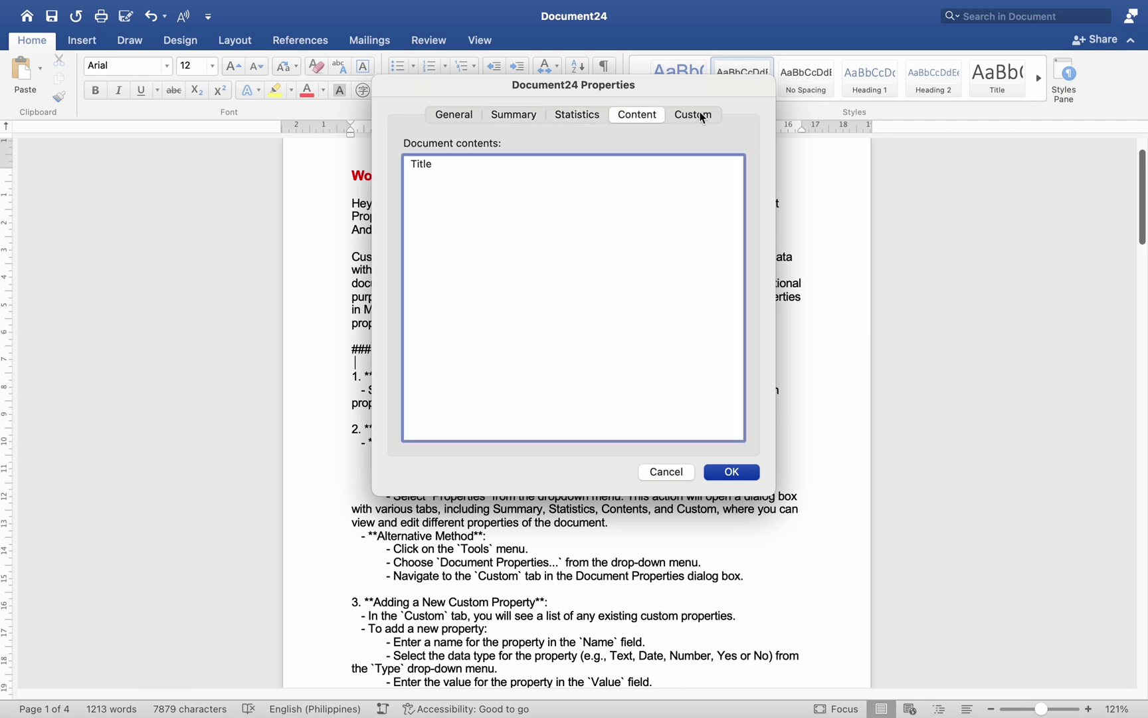
click(701, 118)
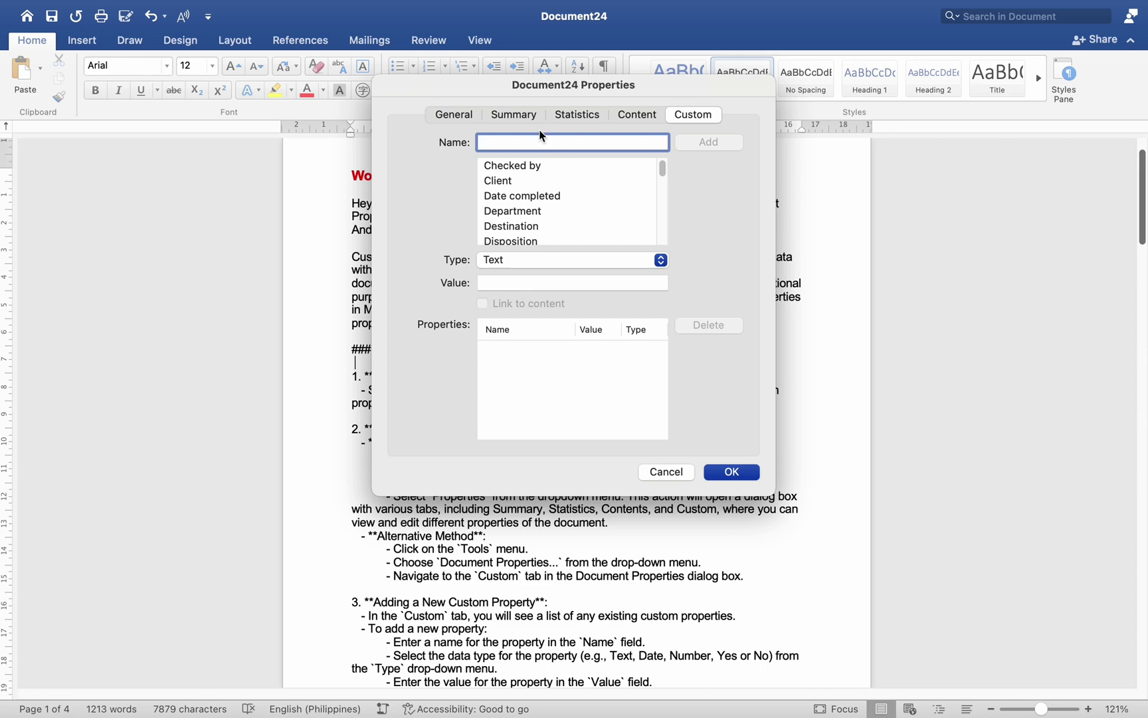
click(745, 473)
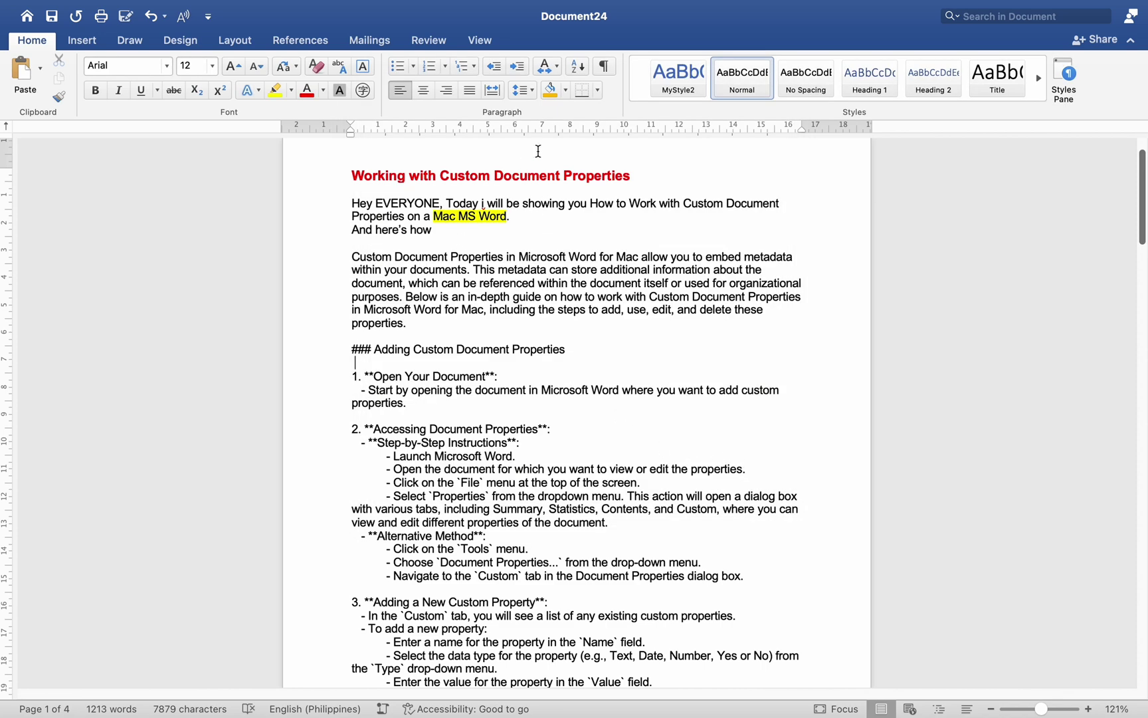
Reopen the document properties from the Tools menu.
scroll(461, 323, down, 2)
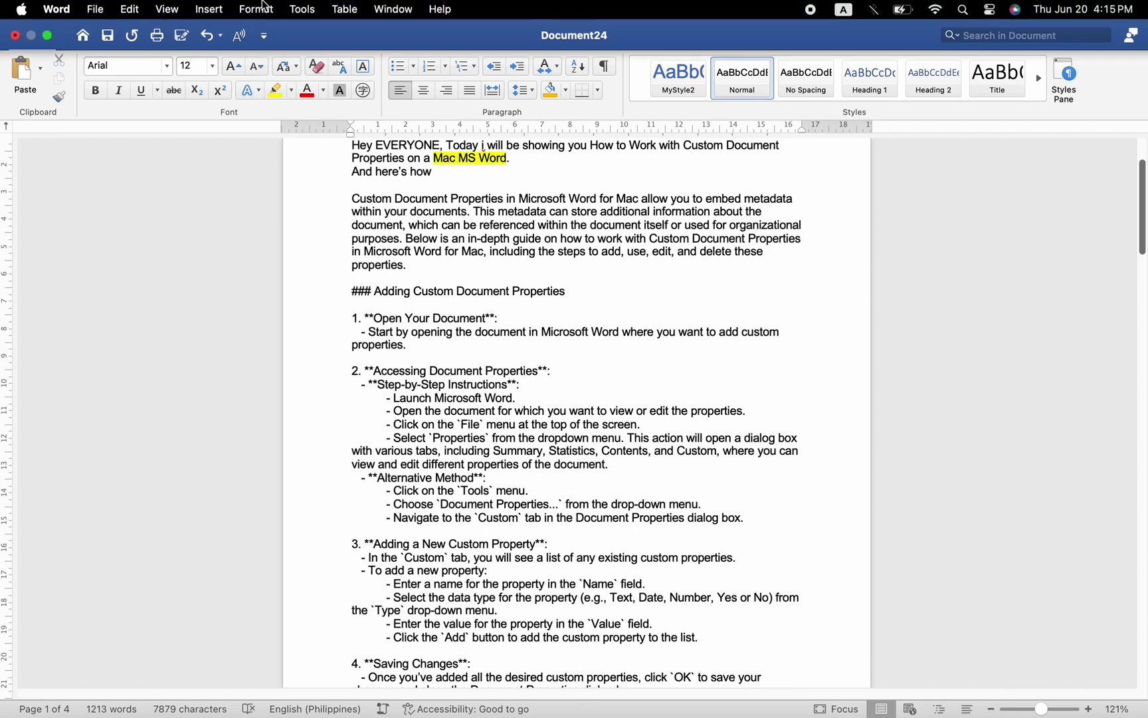
click(302, 10)
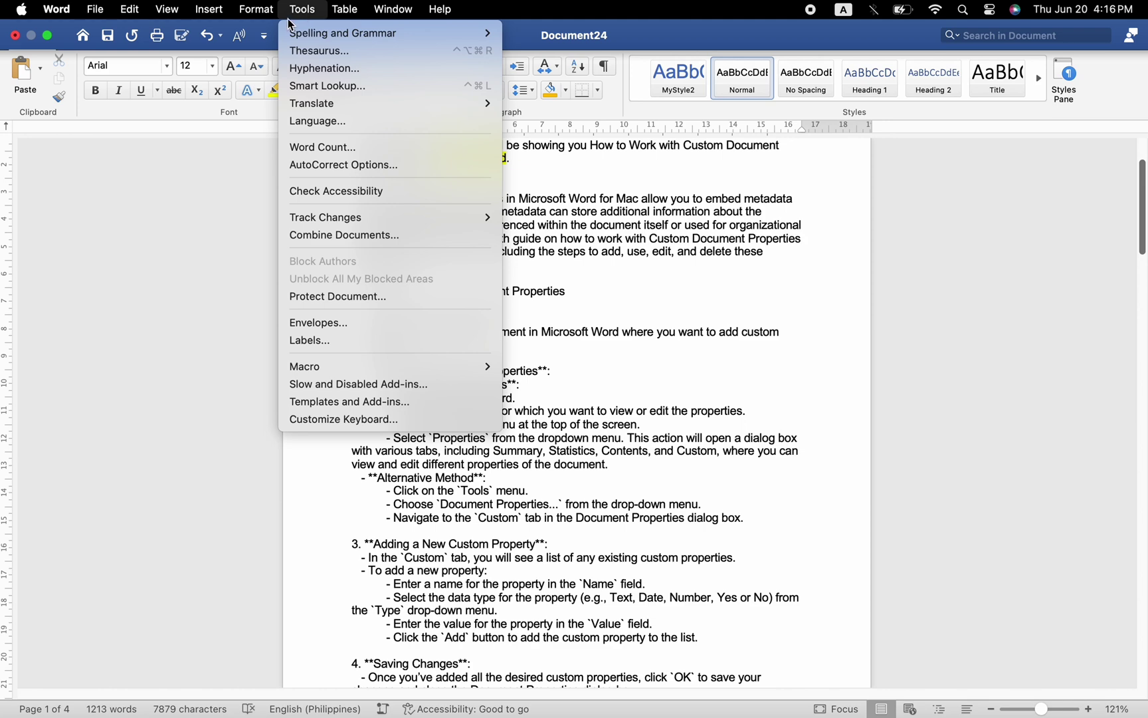
click(716, 396)
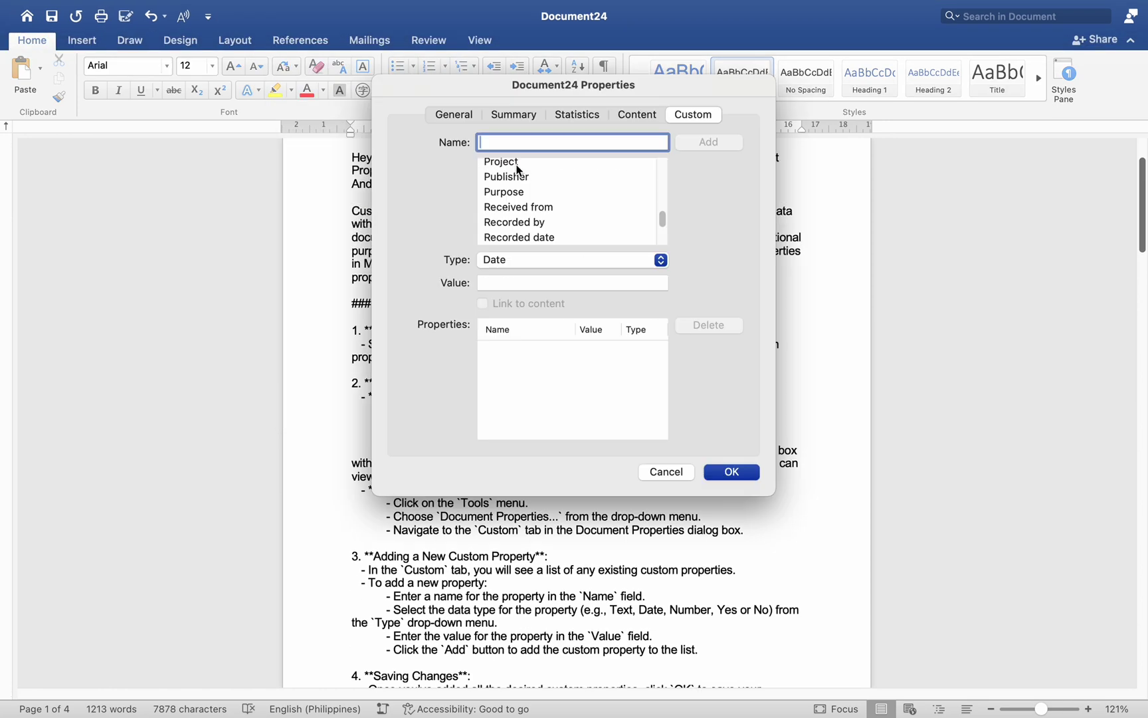
scroll(512, 185, up, 3)
scroll(509, 180, up, 5)
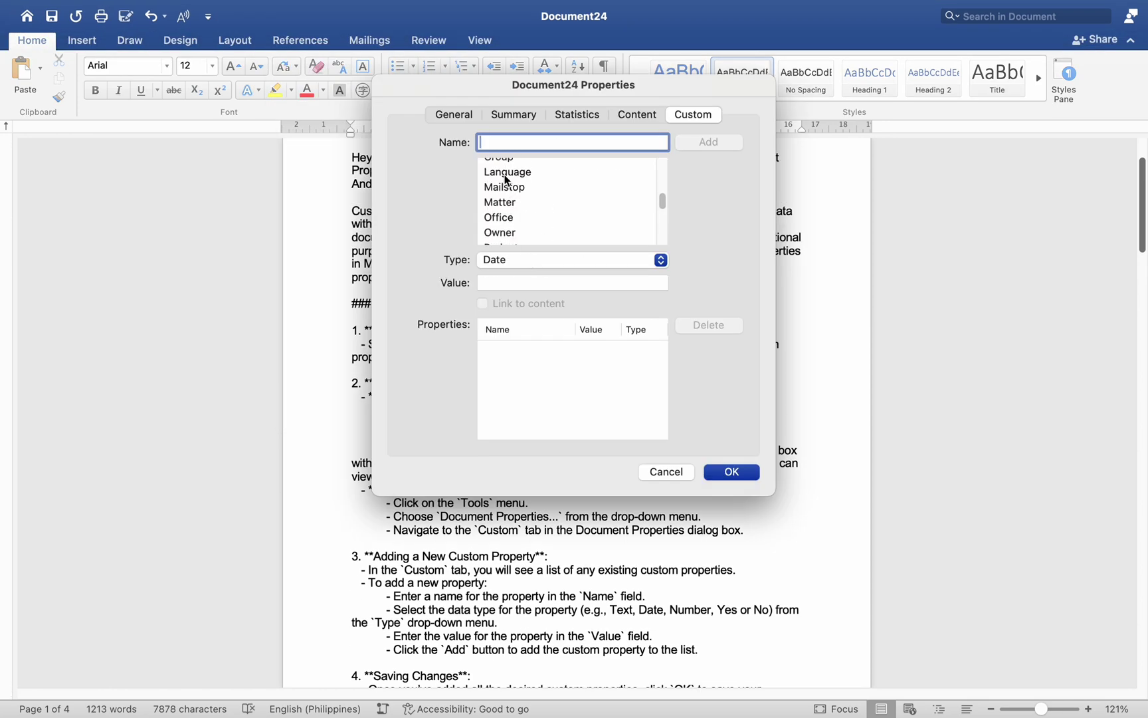
scroll(505, 185, down, 5)
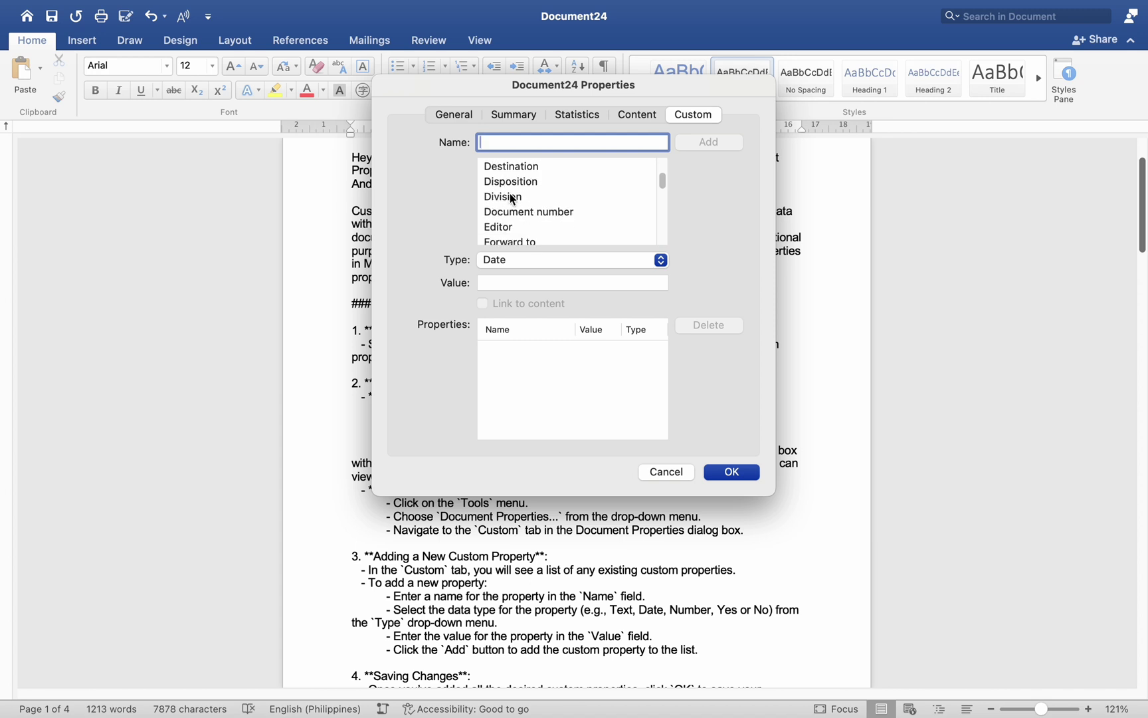
scroll(512, 203, down, 2)
scroll(509, 198, up, 1)
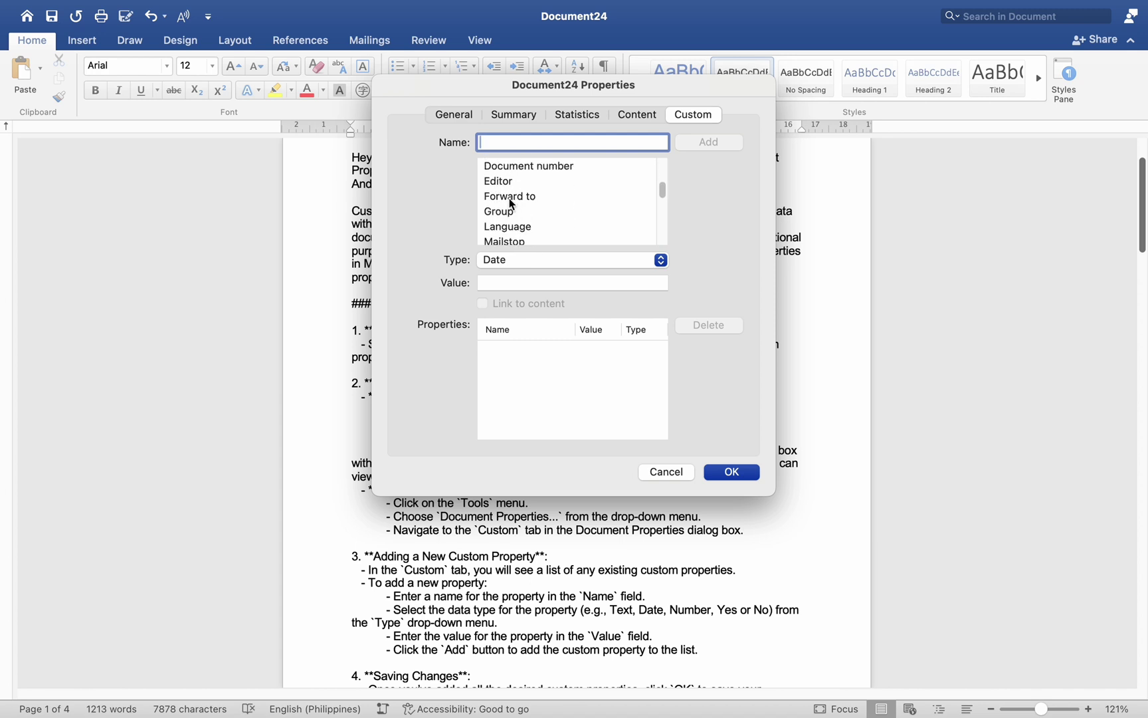
Add a Text custom property named Owner holding the owner's name and save it.
text(ow)
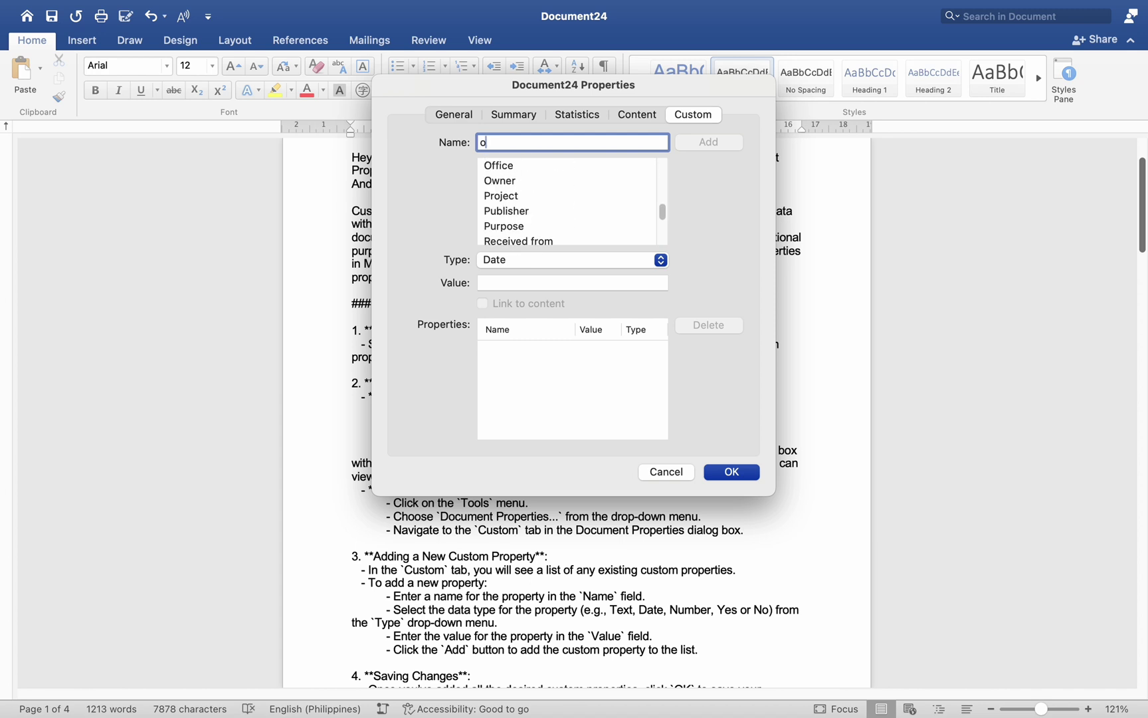
click(514, 168)
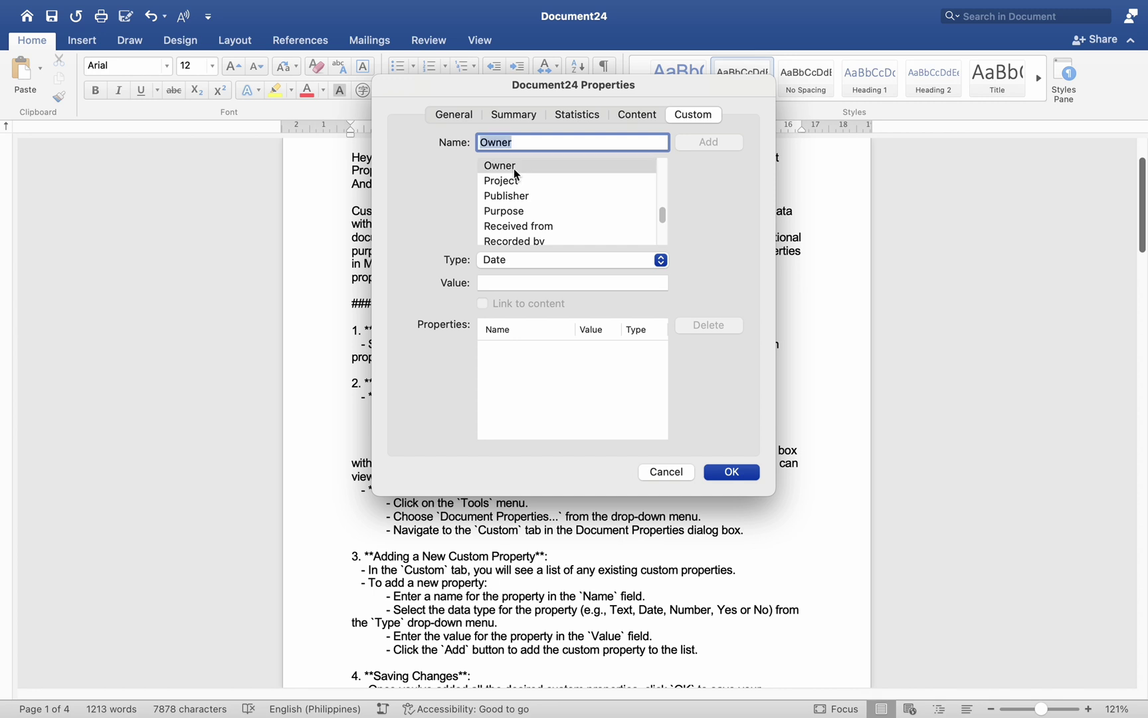
click(523, 263)
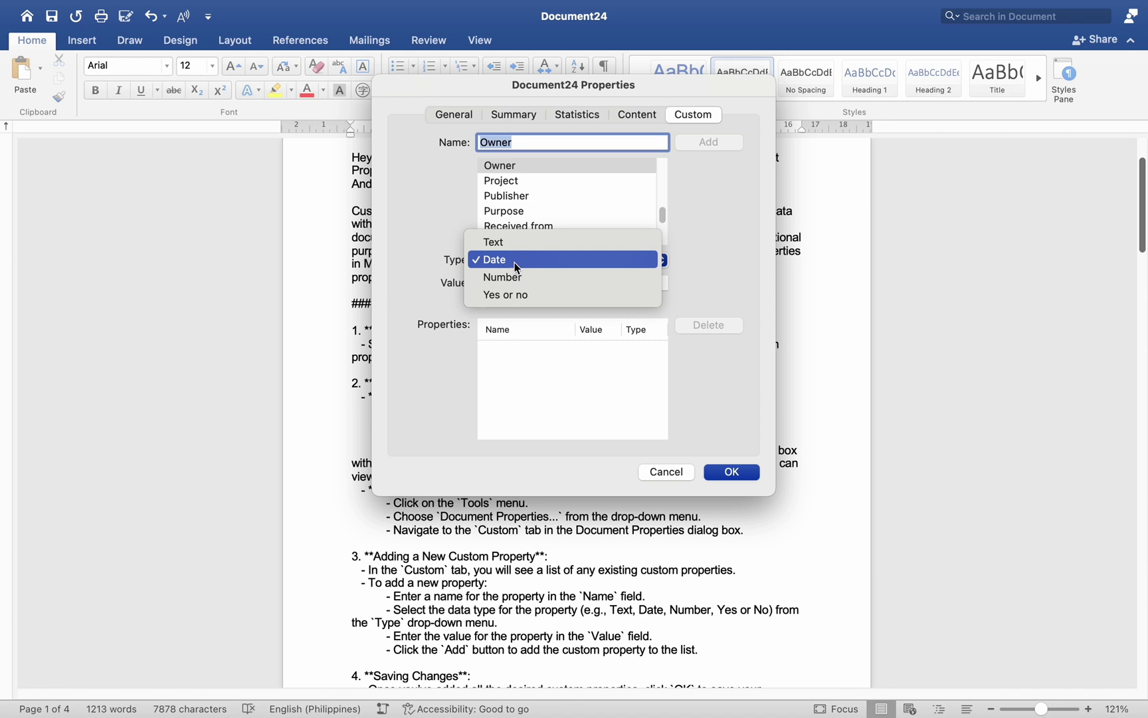
click(505, 242)
click(507, 281)
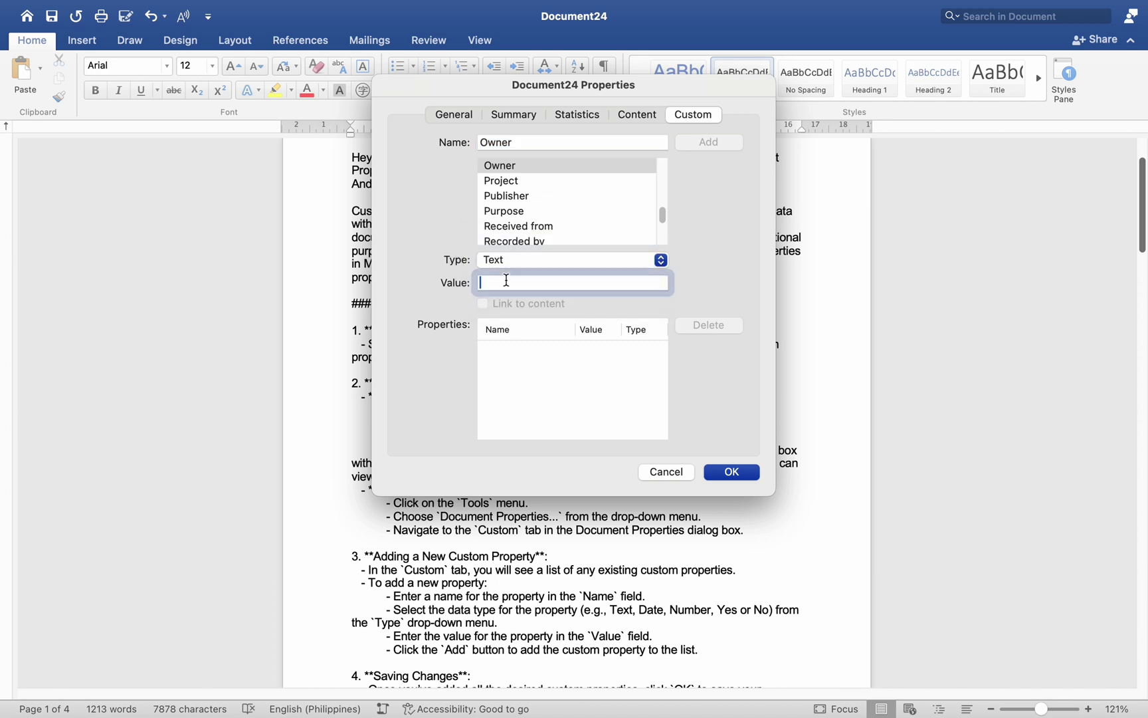
text(RICKYCLAMS)
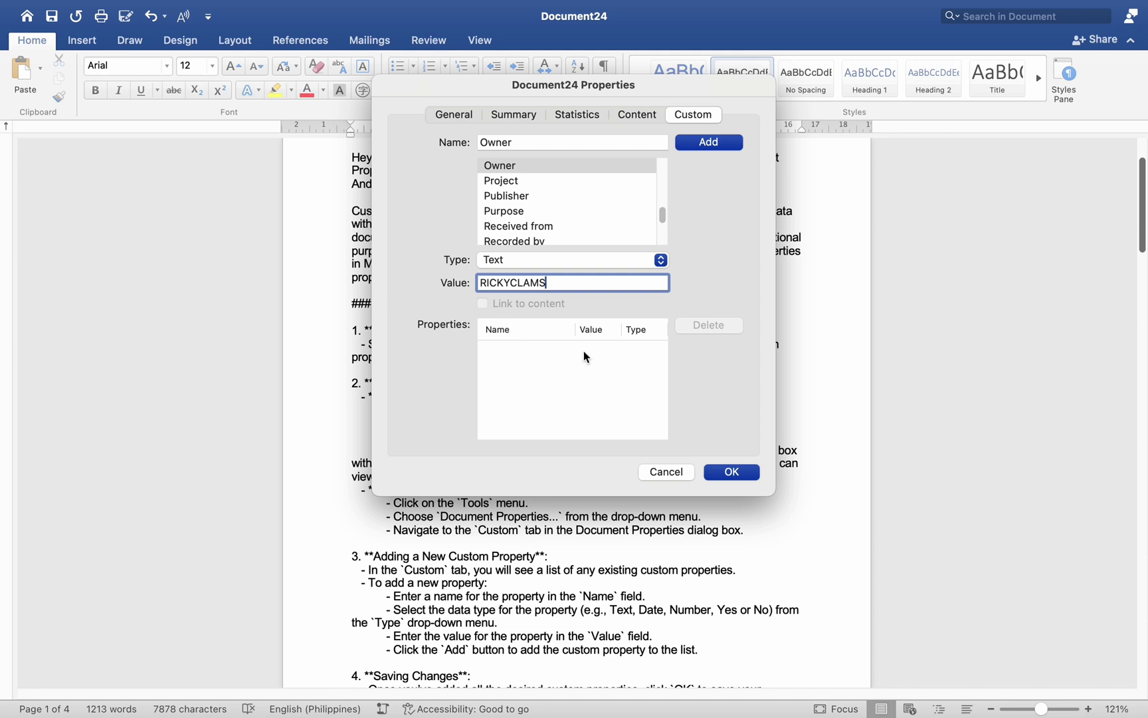
click(723, 145)
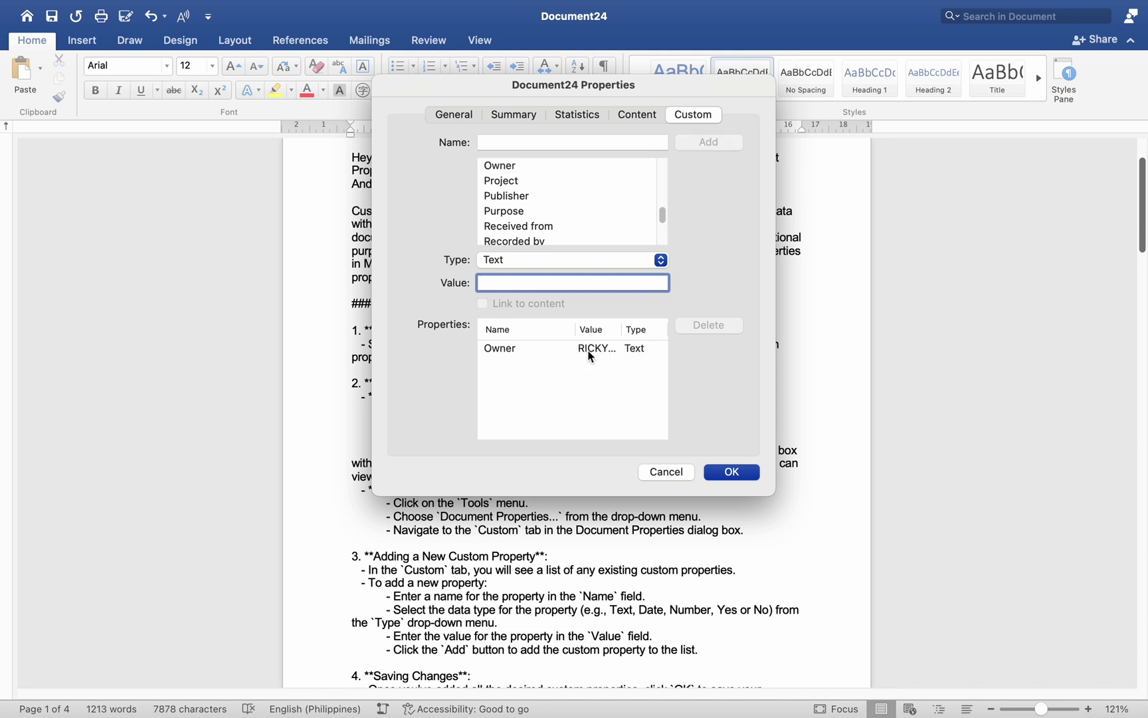
click(732, 473)
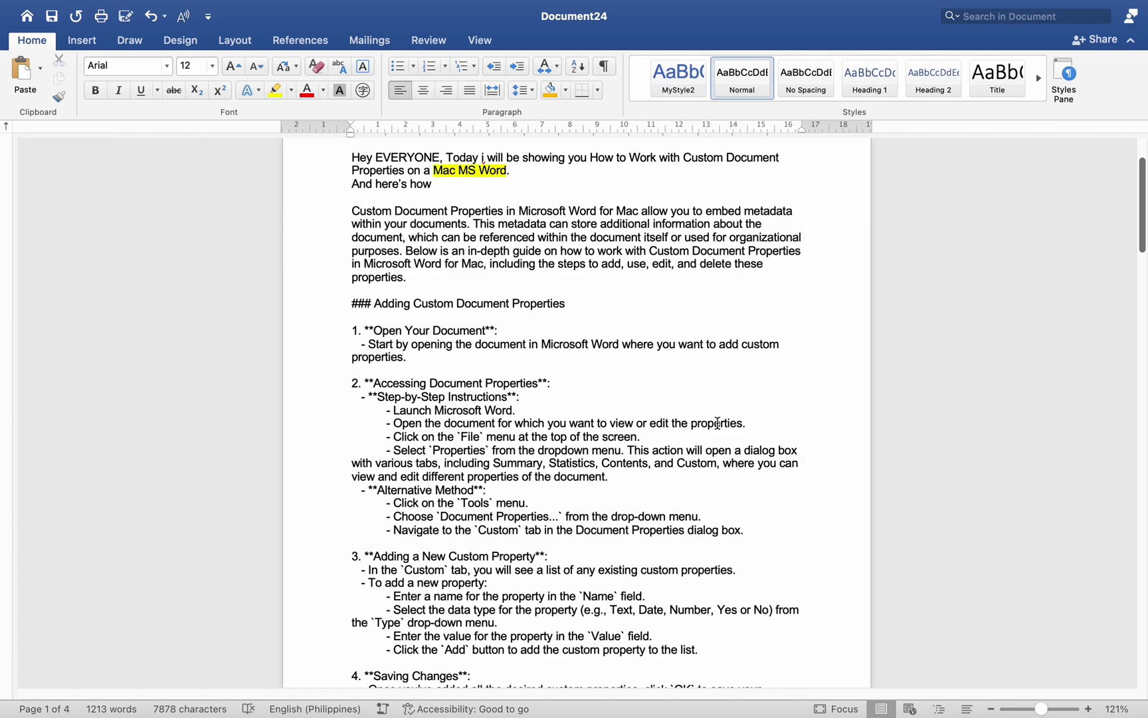
Place the insertion point right after the Inserting Custom Properties heading.
scroll(704, 407, down, 1)
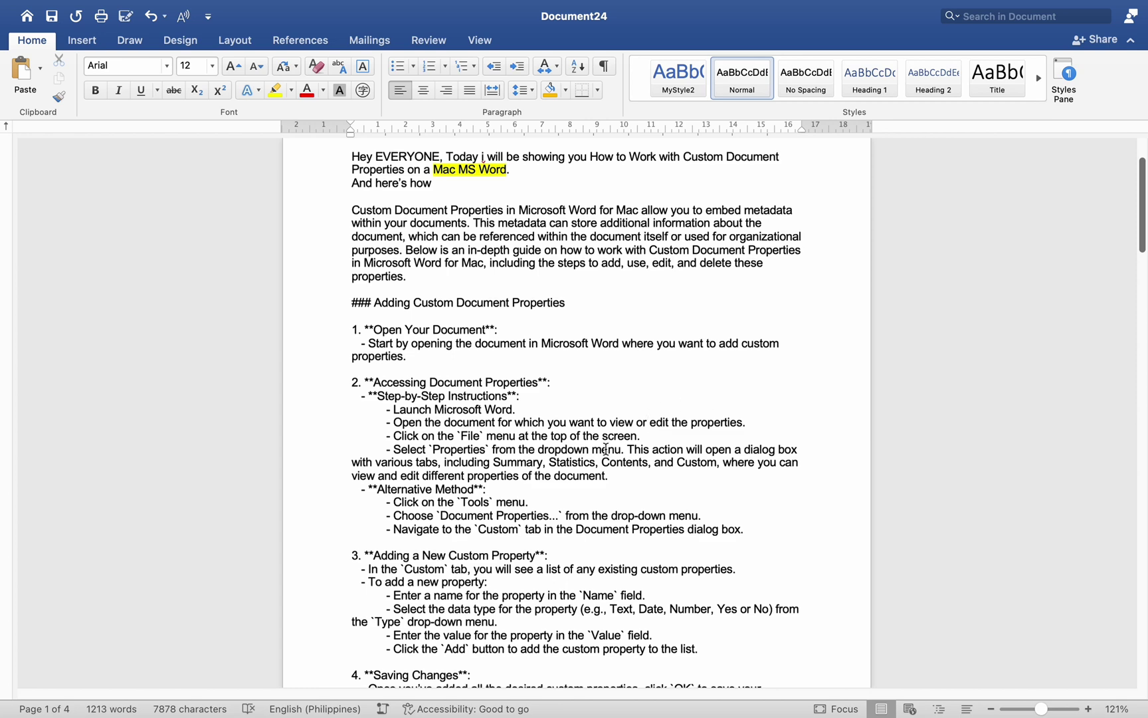
scroll(588, 453, down, 10)
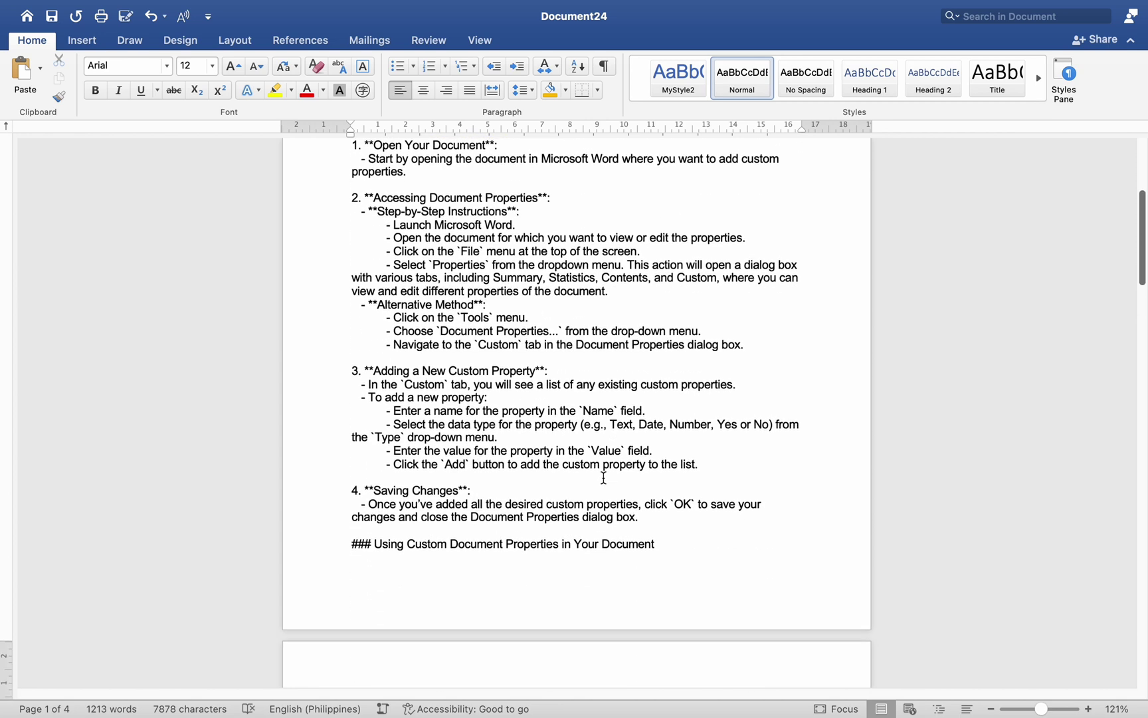
scroll(602, 478, down, 8)
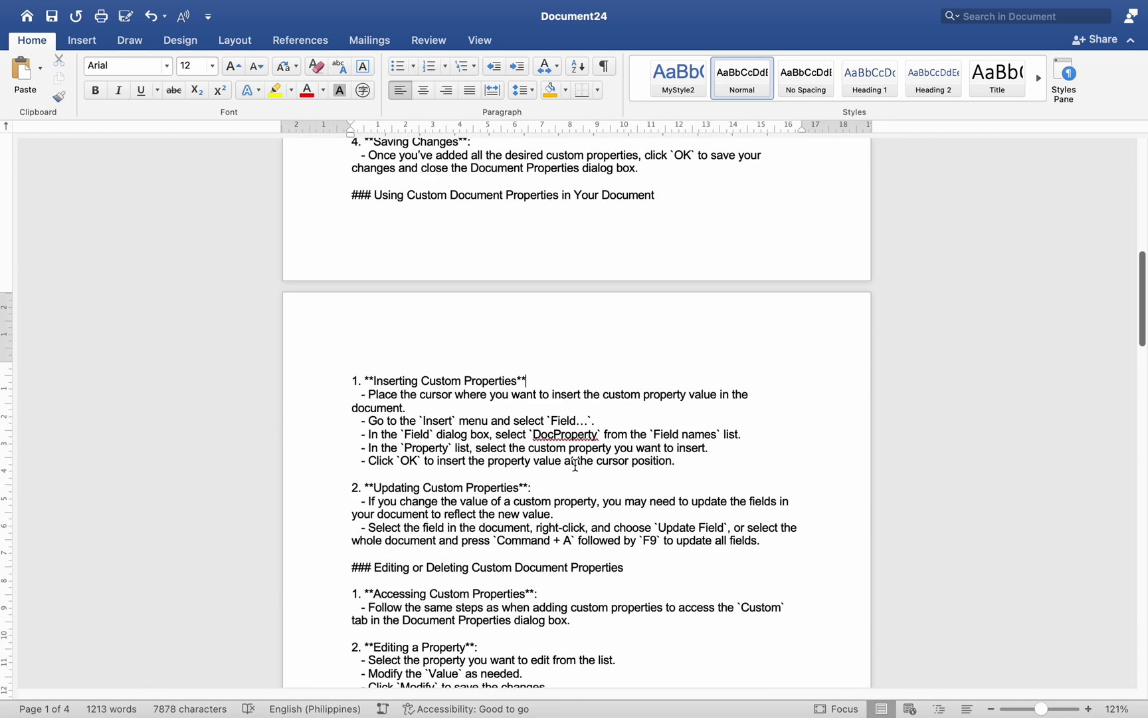
scroll(547, 403, down, 2)
scroll(546, 403, up, 5)
scroll(546, 402, down, 3)
scroll(544, 399, down, 2)
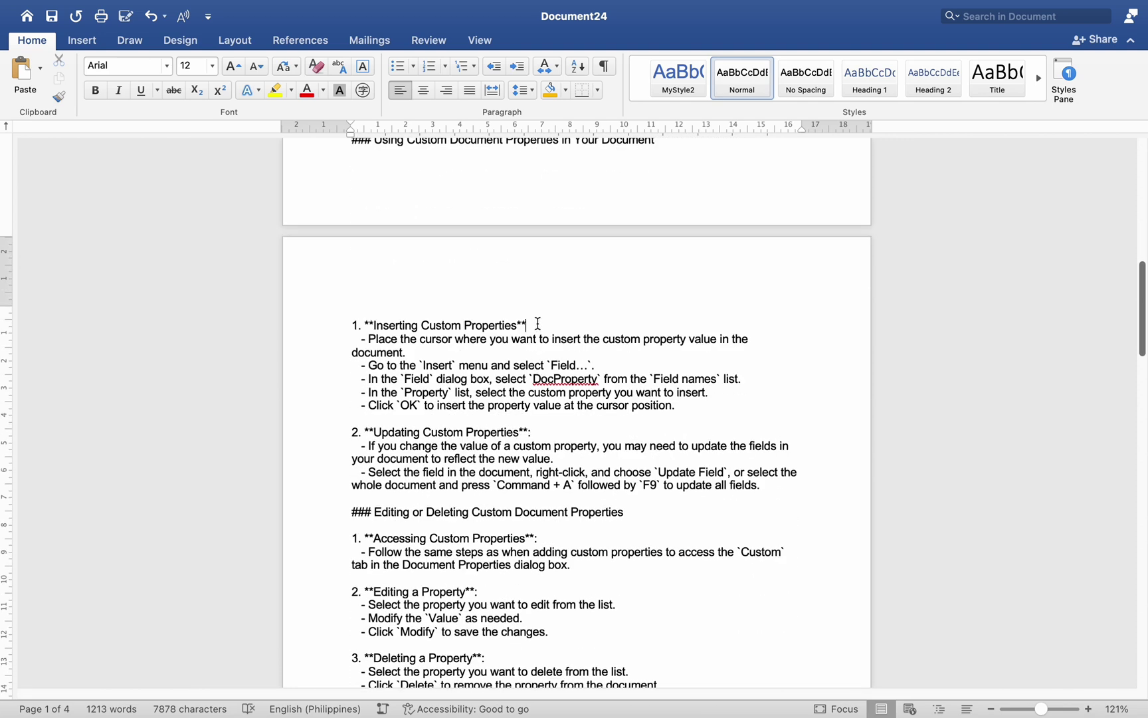
scroll(532, 322, down, 1)
click(536, 290)
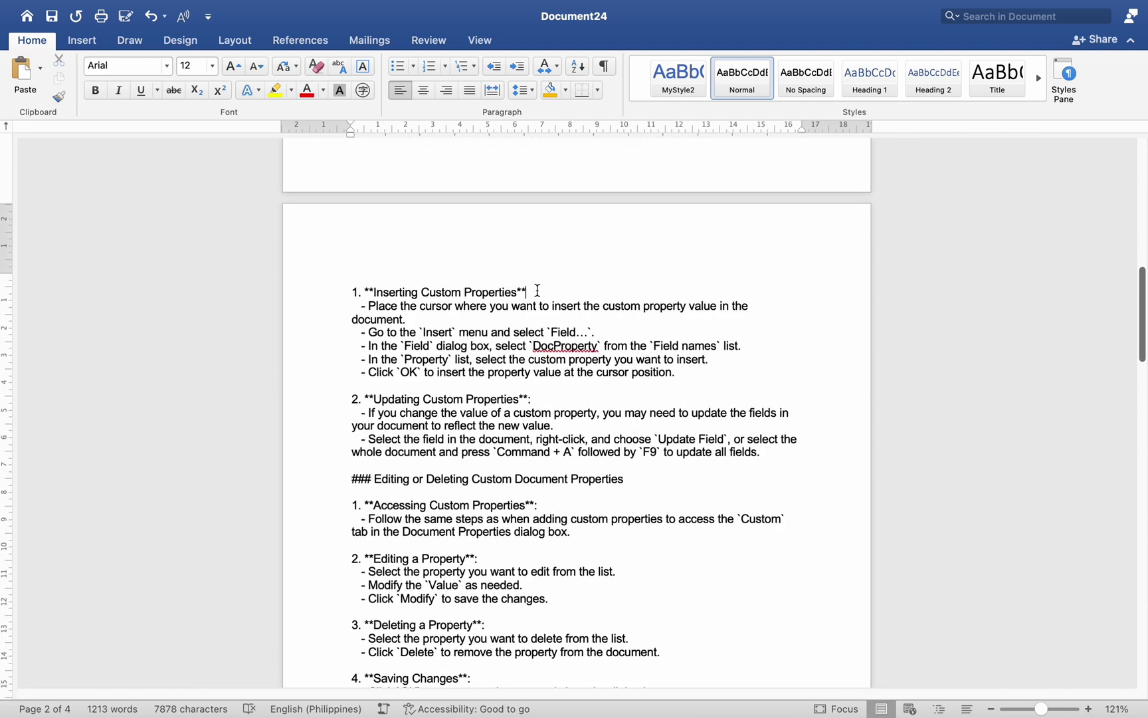
Insert a DocProperty field with the code "OWNER" via Insert > Field.
mouse_move(182, 2)
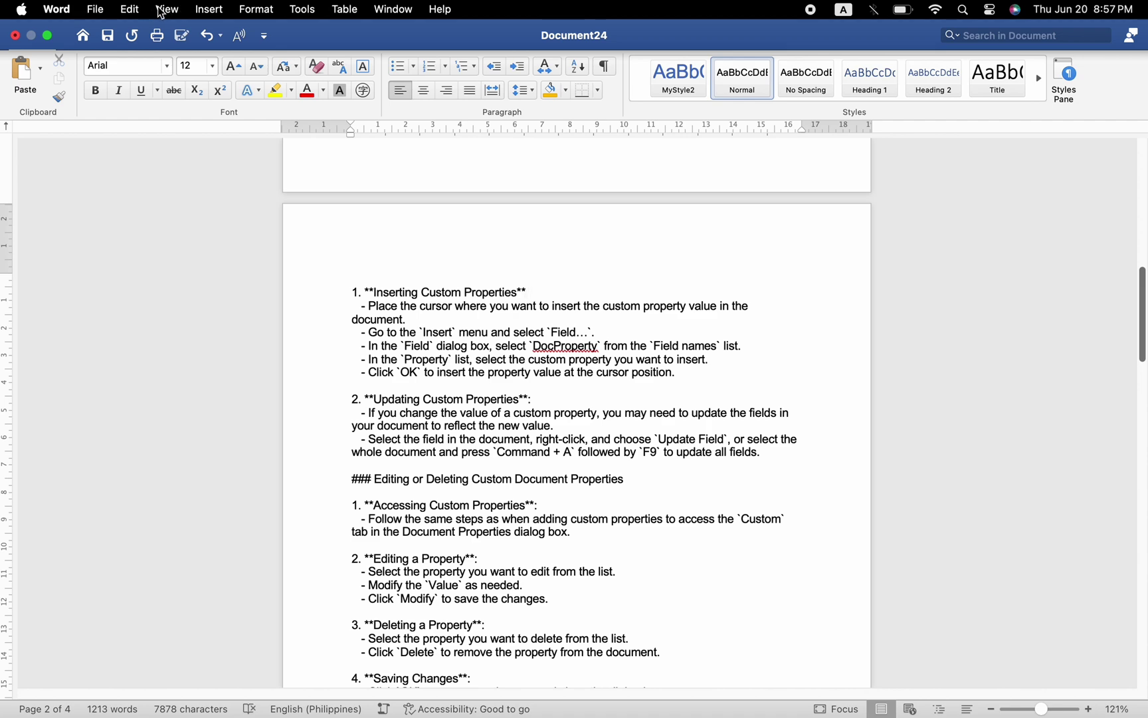
click(206, 10)
click(266, 535)
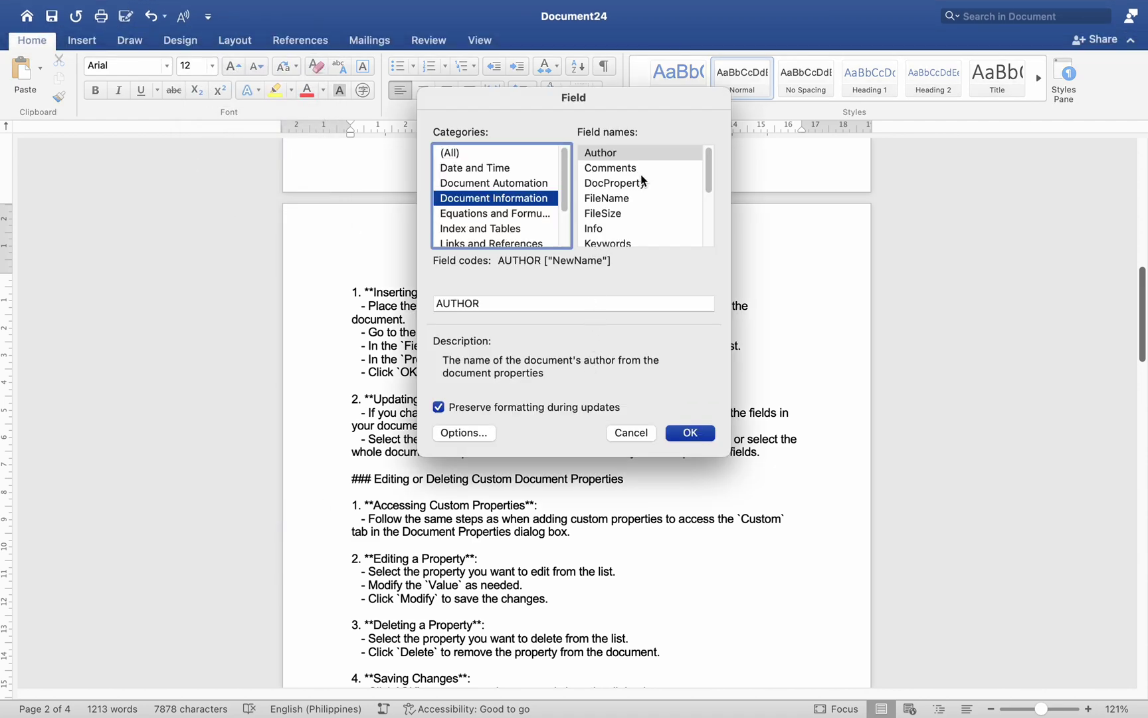
scroll(630, 196, down, 1)
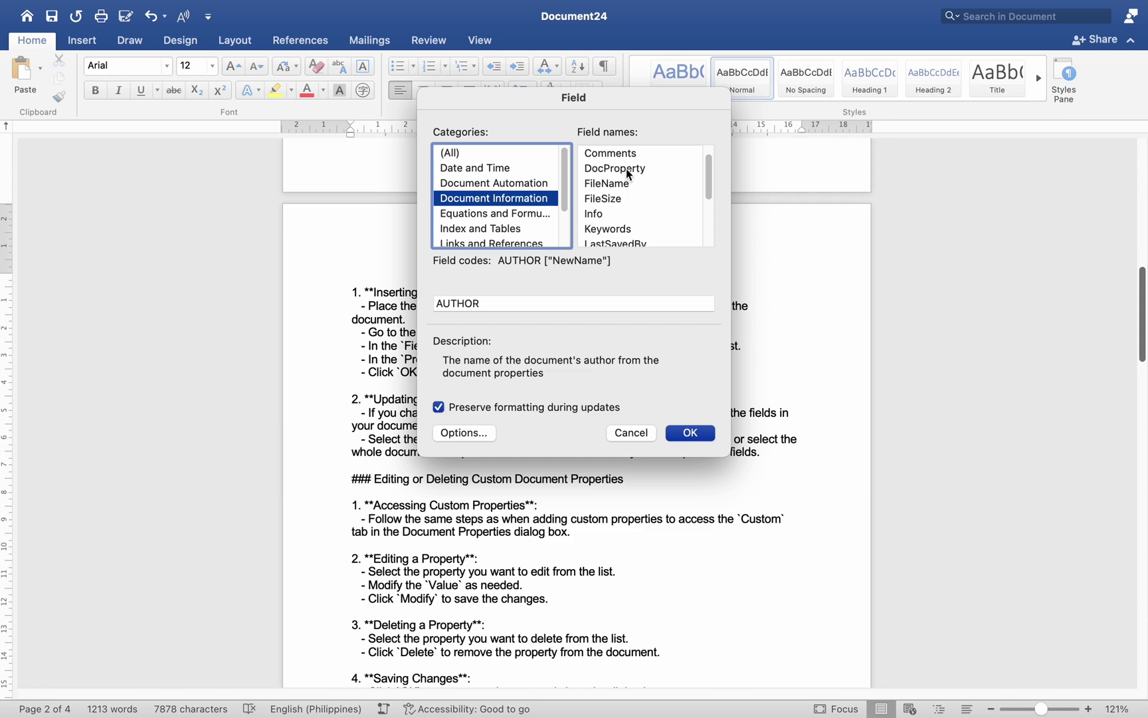
click(626, 168)
click(543, 302)
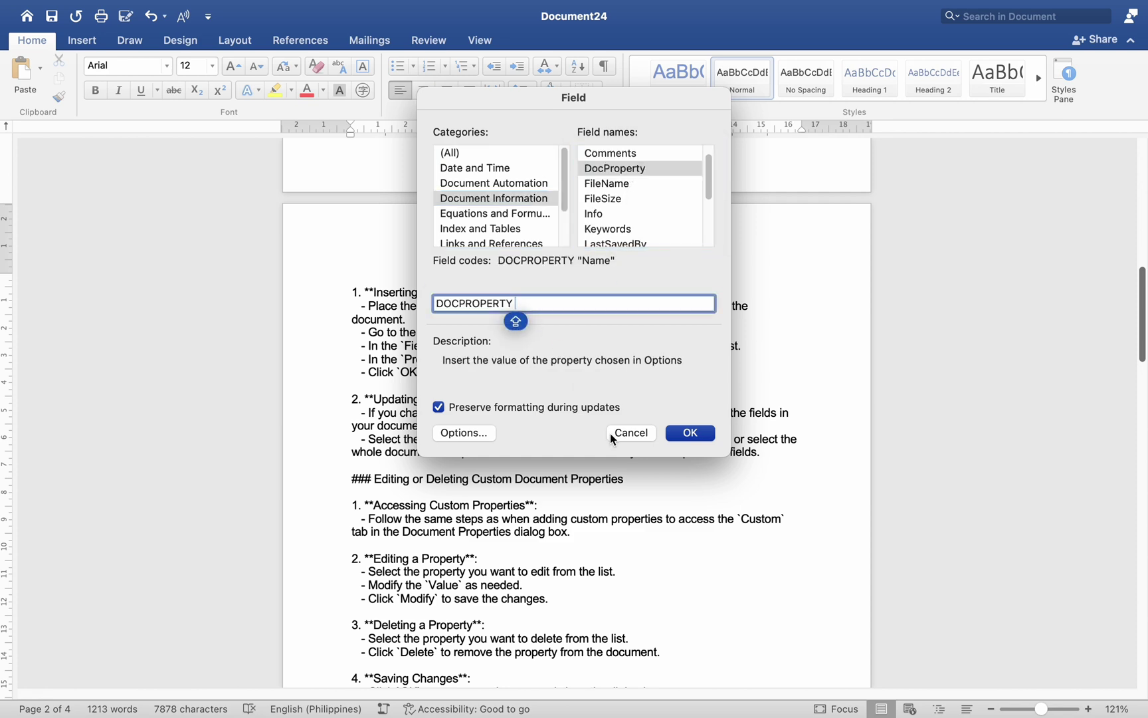
text("OWNER")
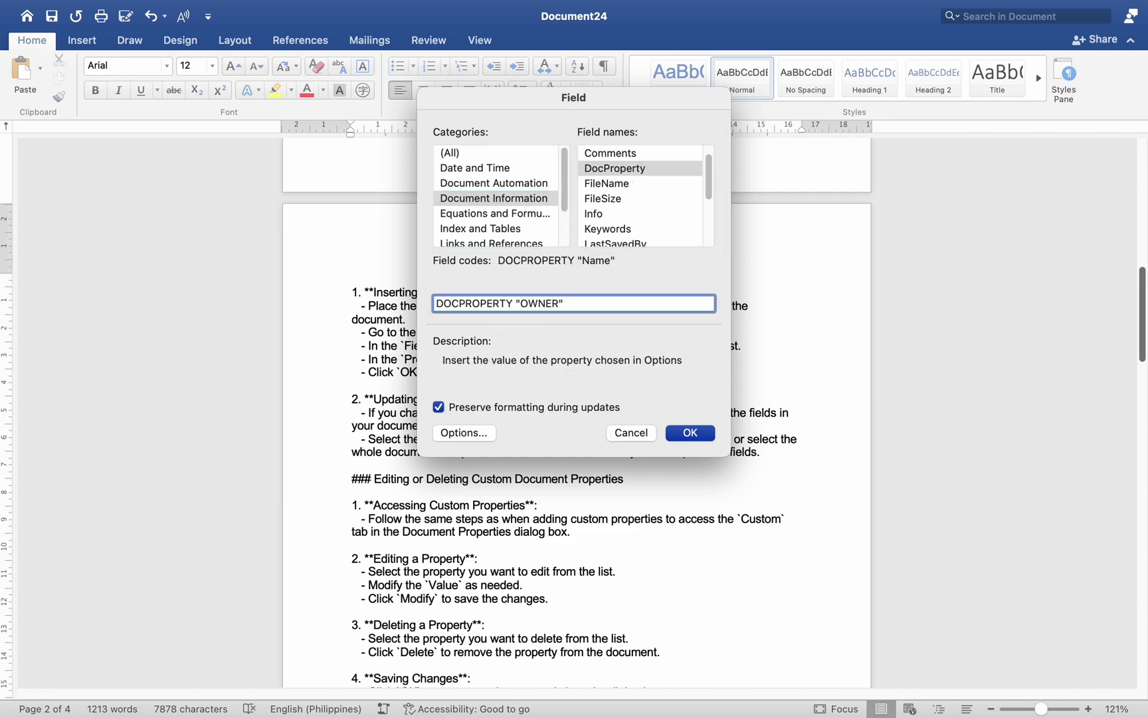
key(Return)
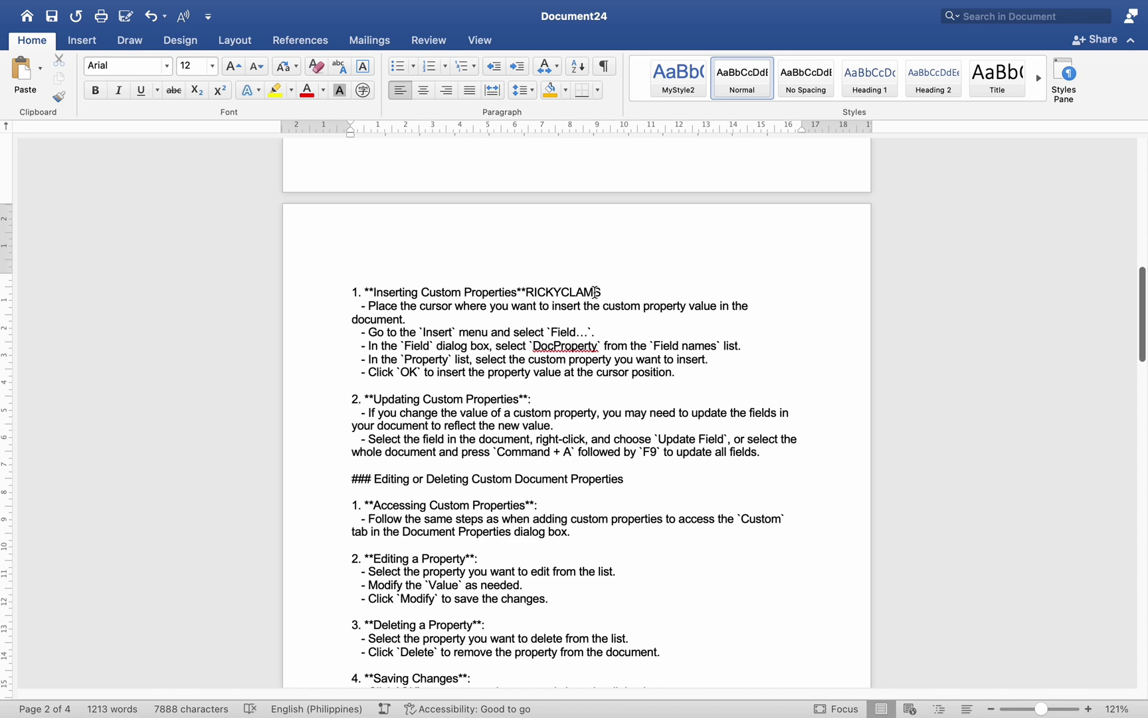
Update the Owner field and type the letter Y directly after it.
double_click(530, 292)
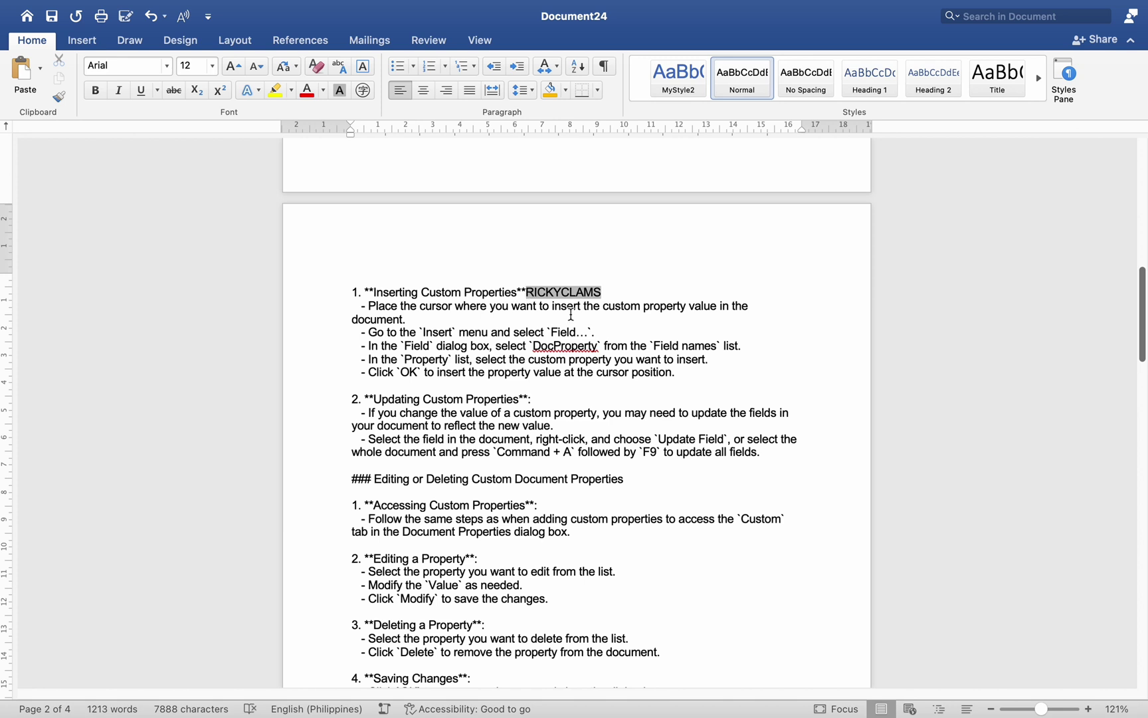
click(570, 314)
click(527, 292)
right_click(537, 291)
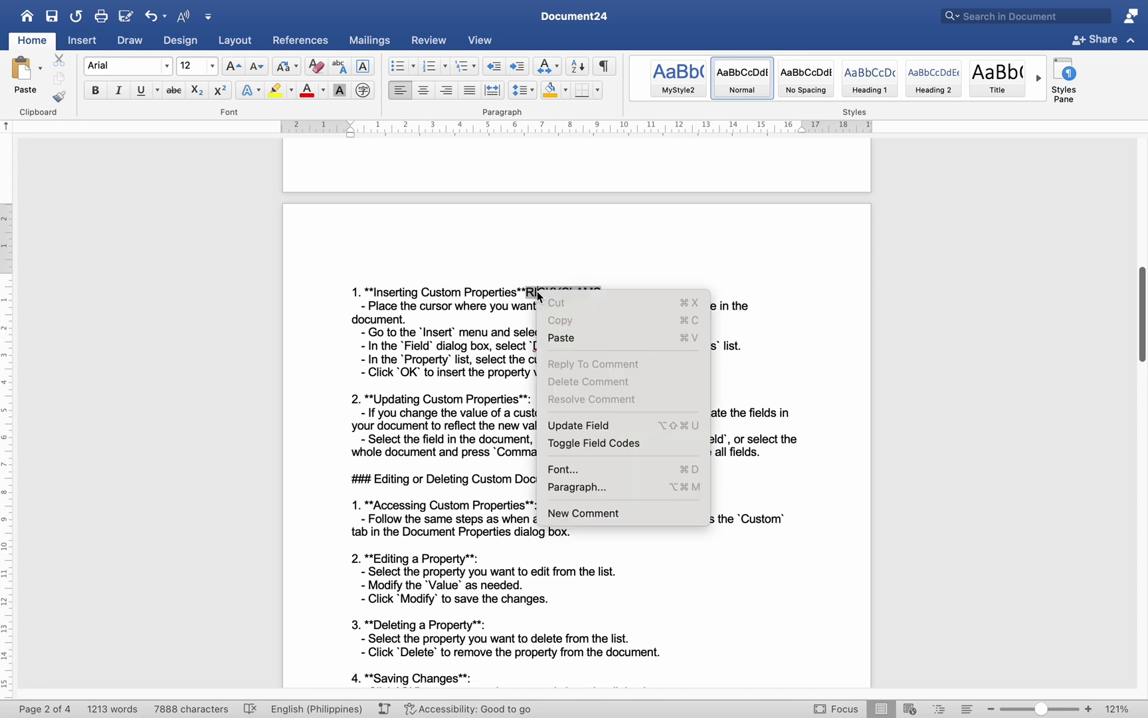
click(607, 426)
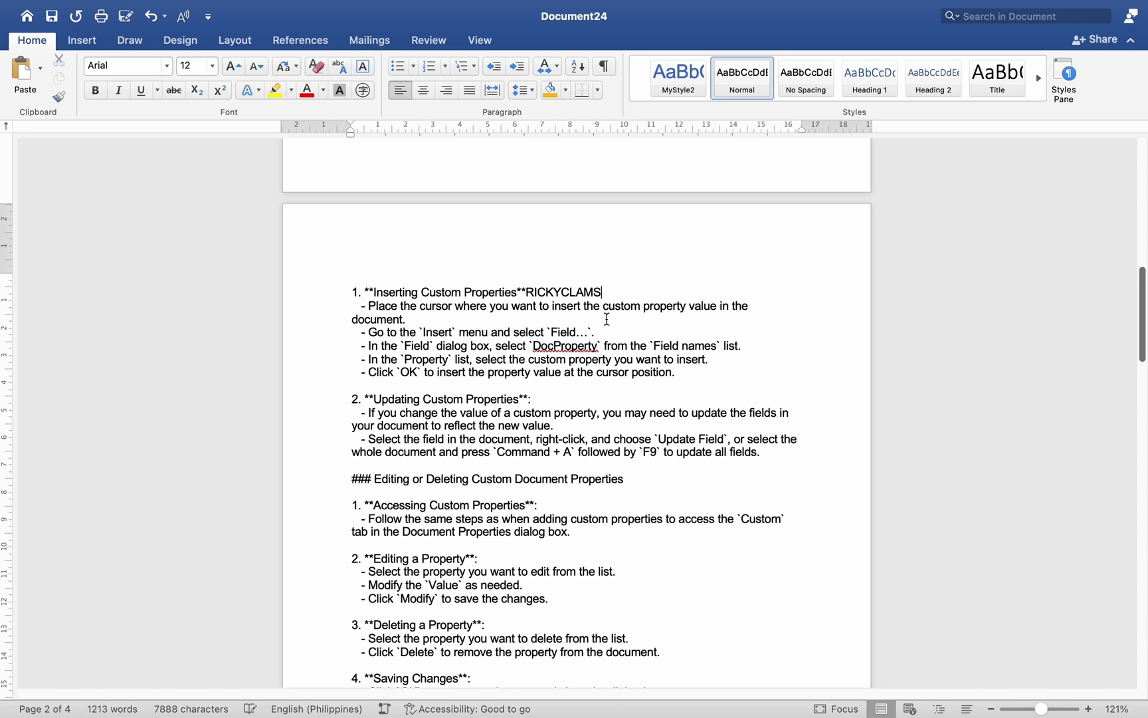
text(Y)
scroll(576, 402, down, 1)
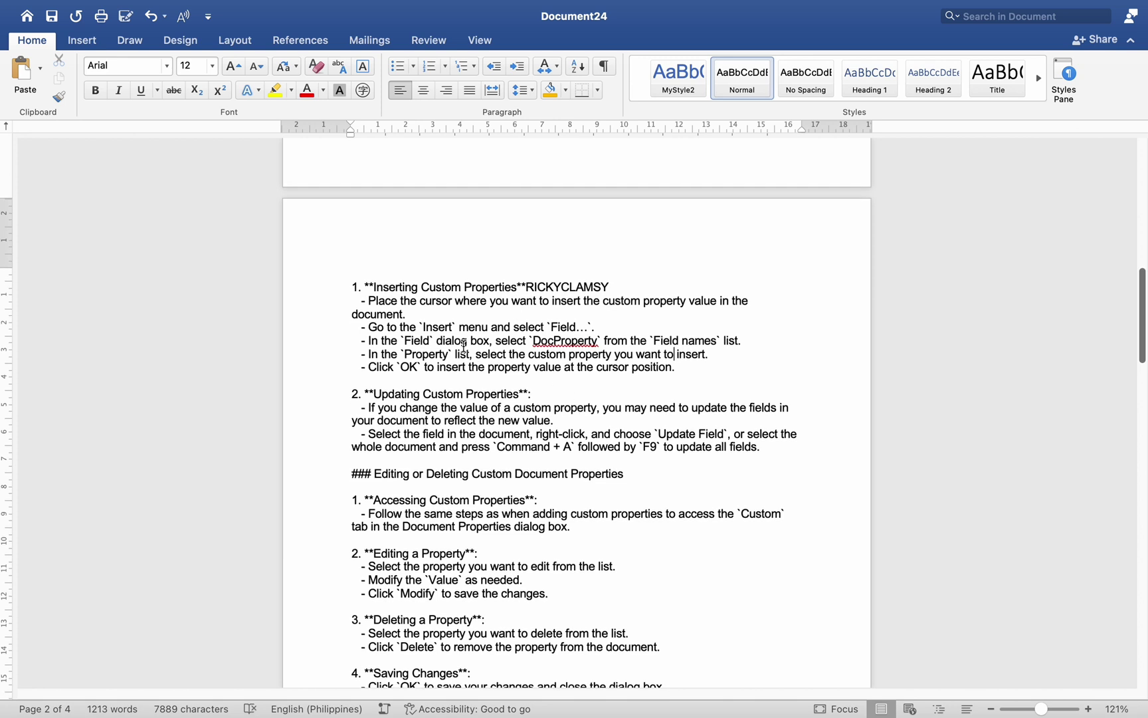
Append Y to the Owner custom property's value and apply it with Modify.
click(95, 8)
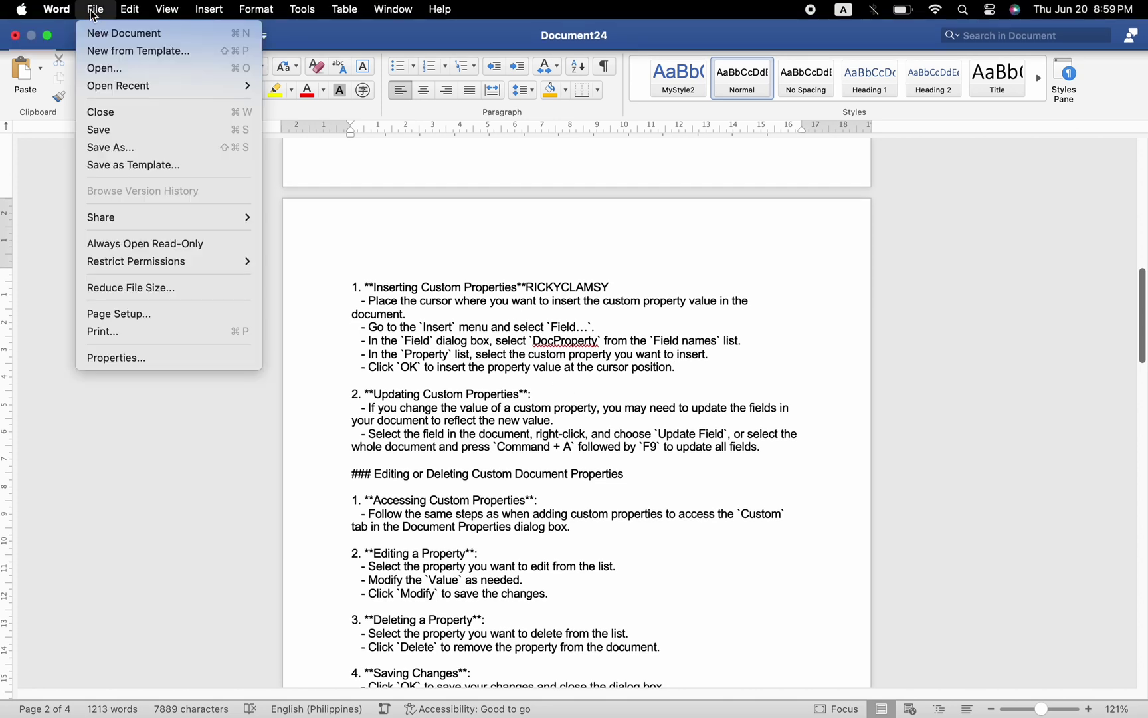
click(137, 354)
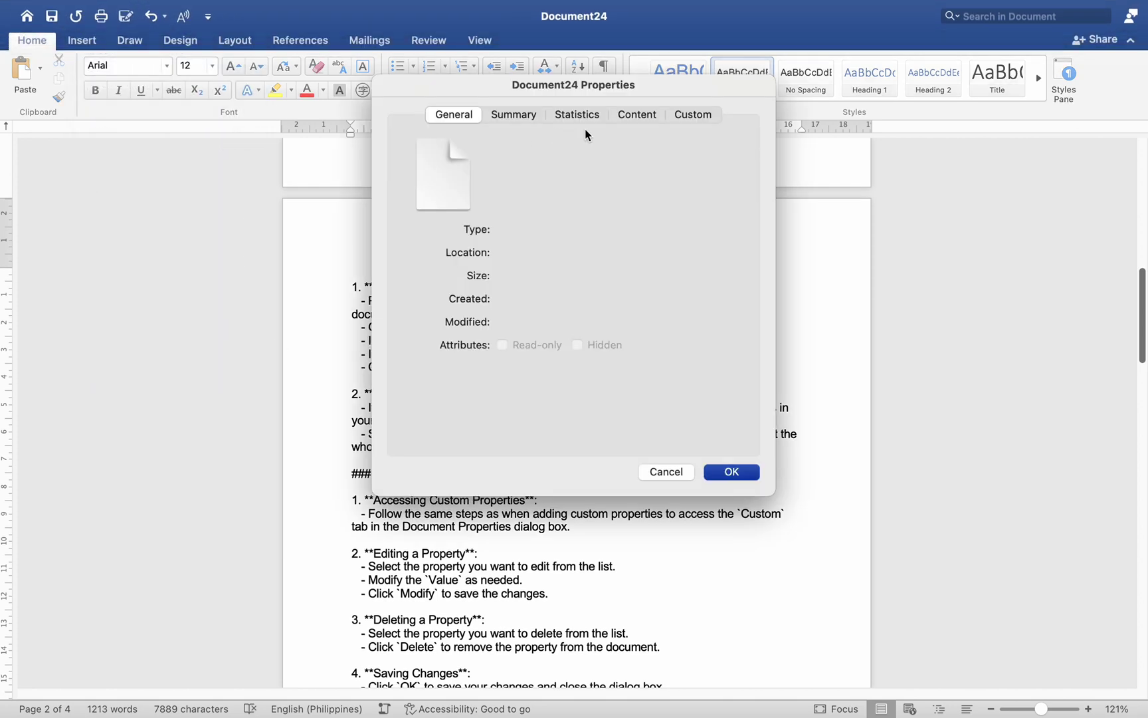
click(691, 117)
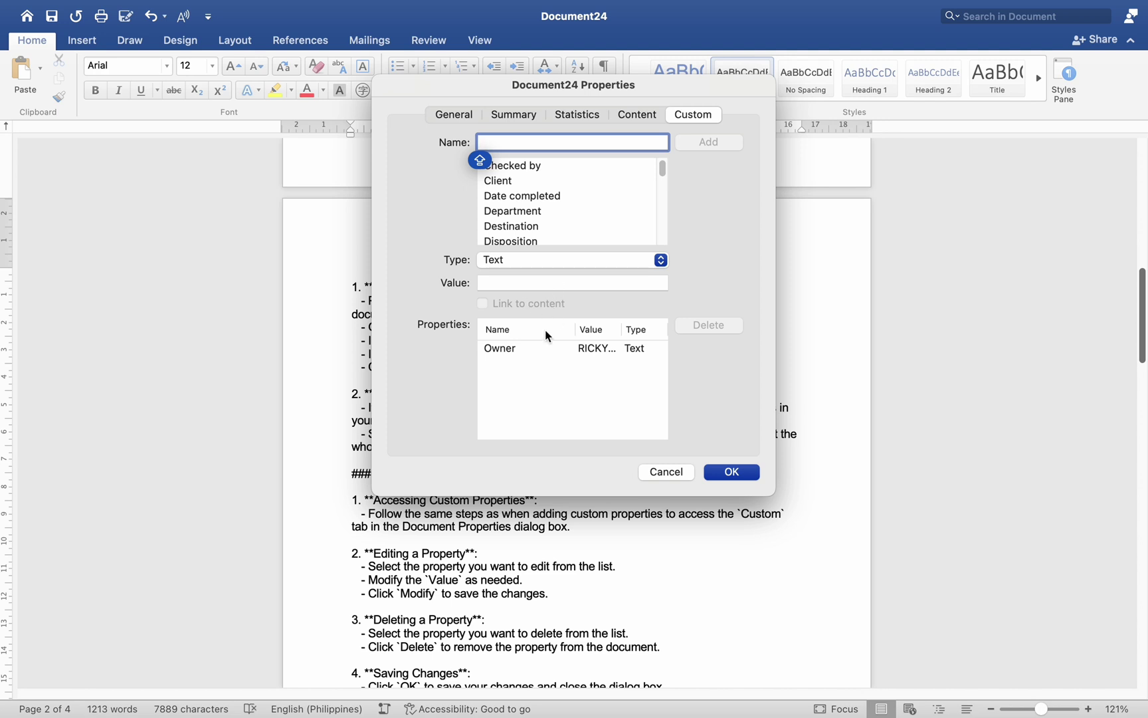
click(572, 347)
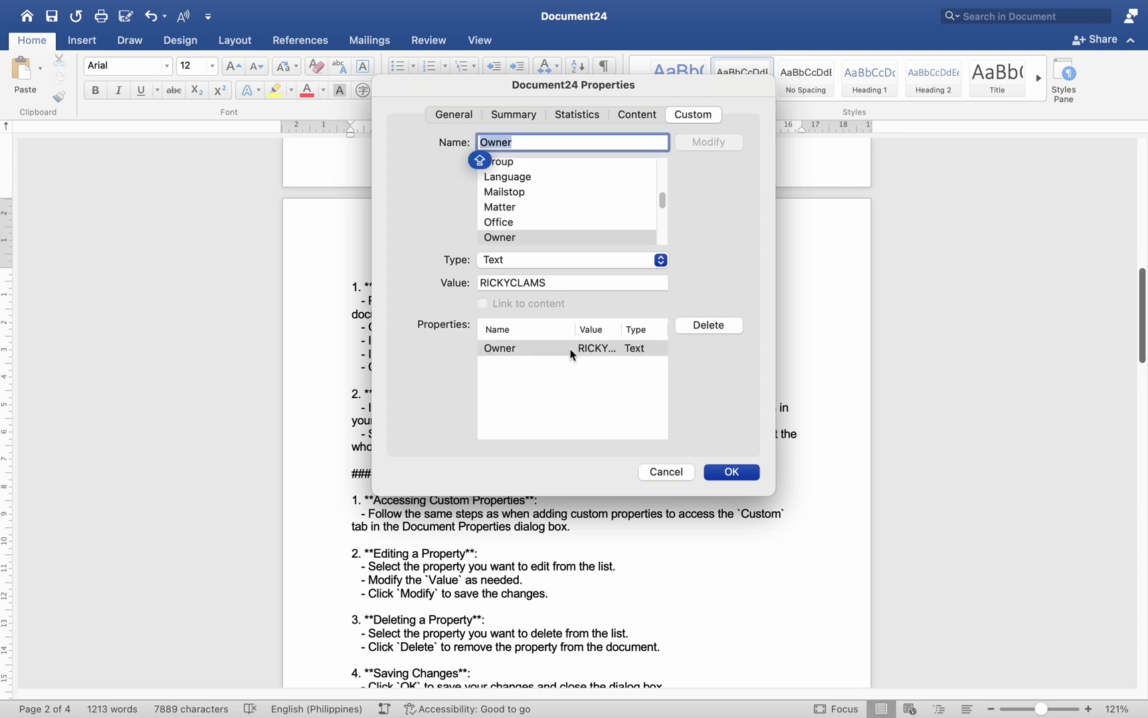
click(566, 279)
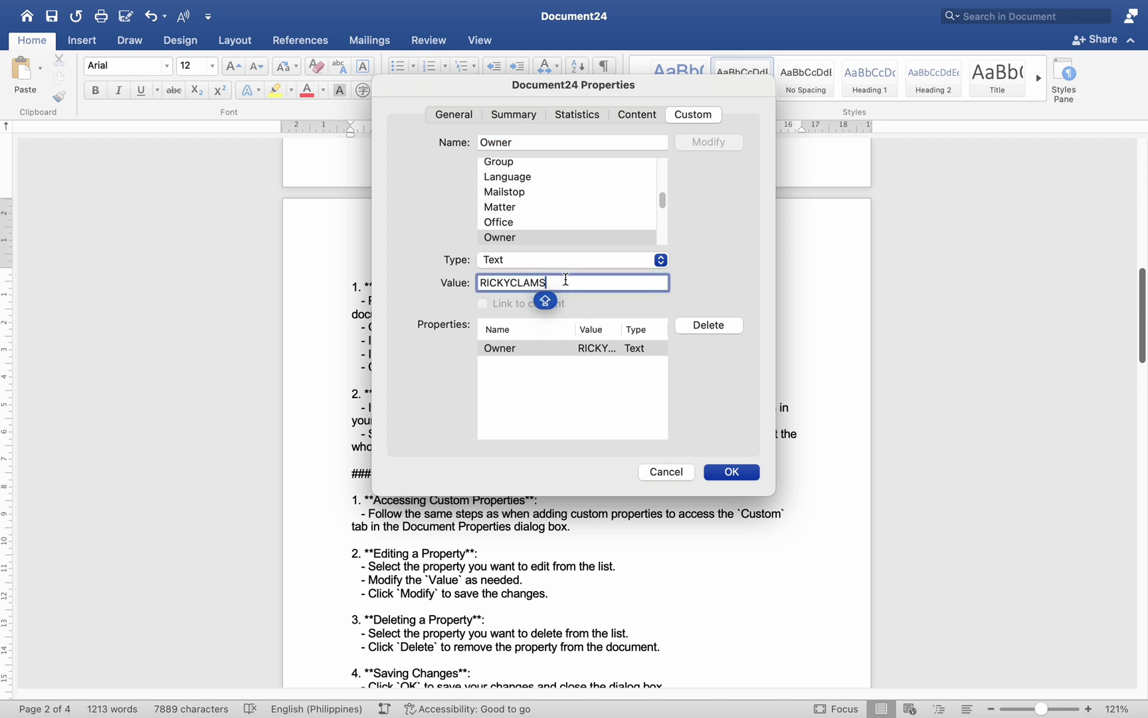
text(Y)
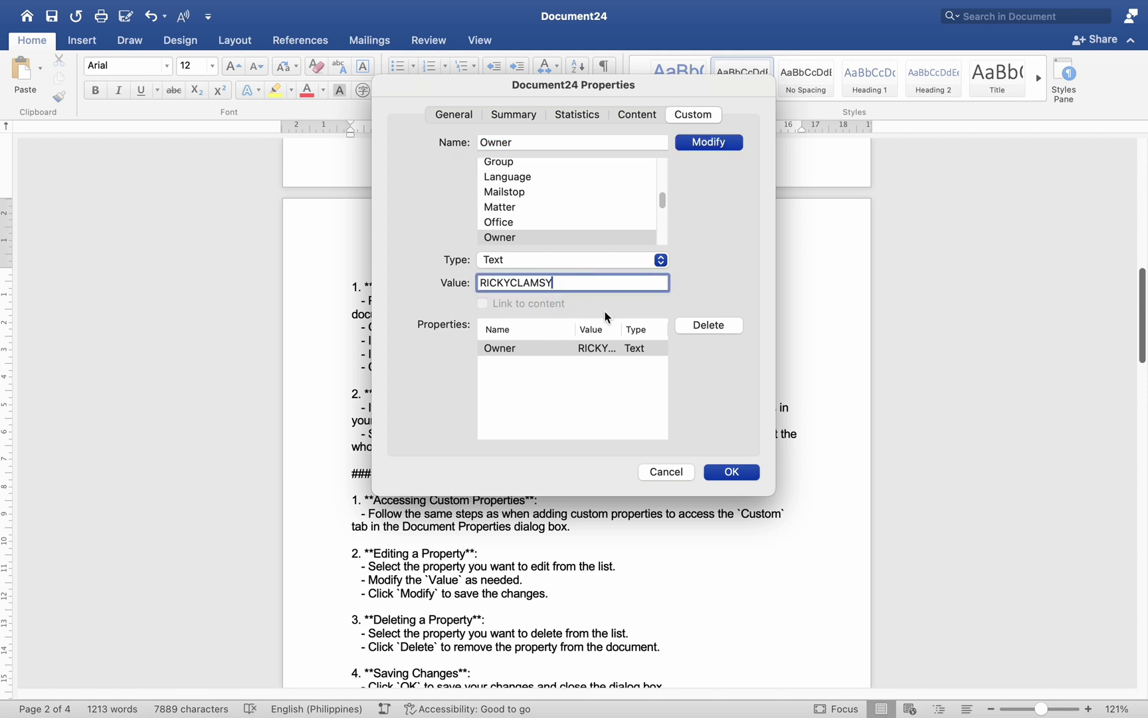
click(703, 145)
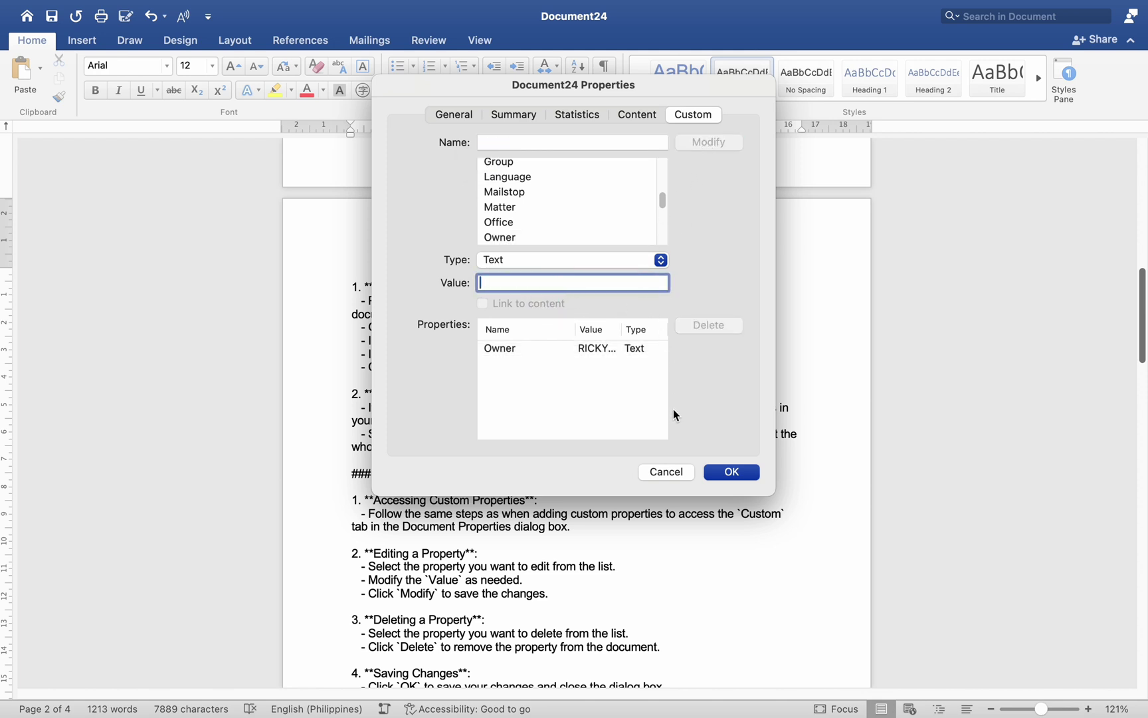
Delete the Owner custom property and save the properties with OK.
click(616, 348)
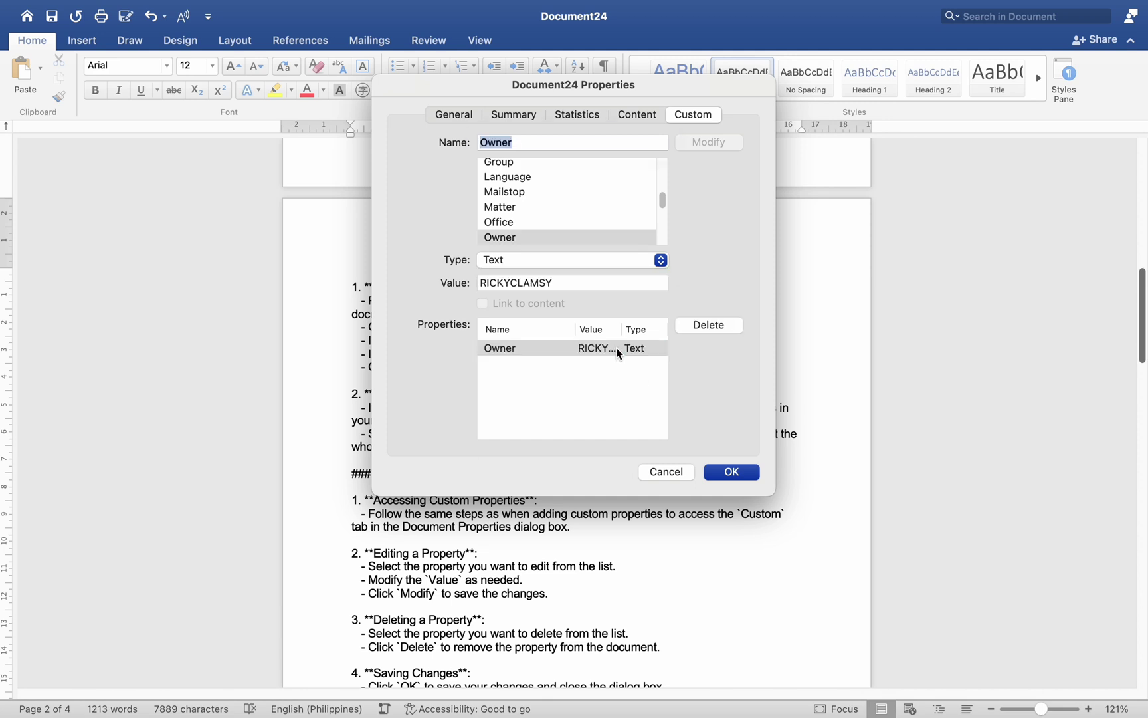
click(709, 325)
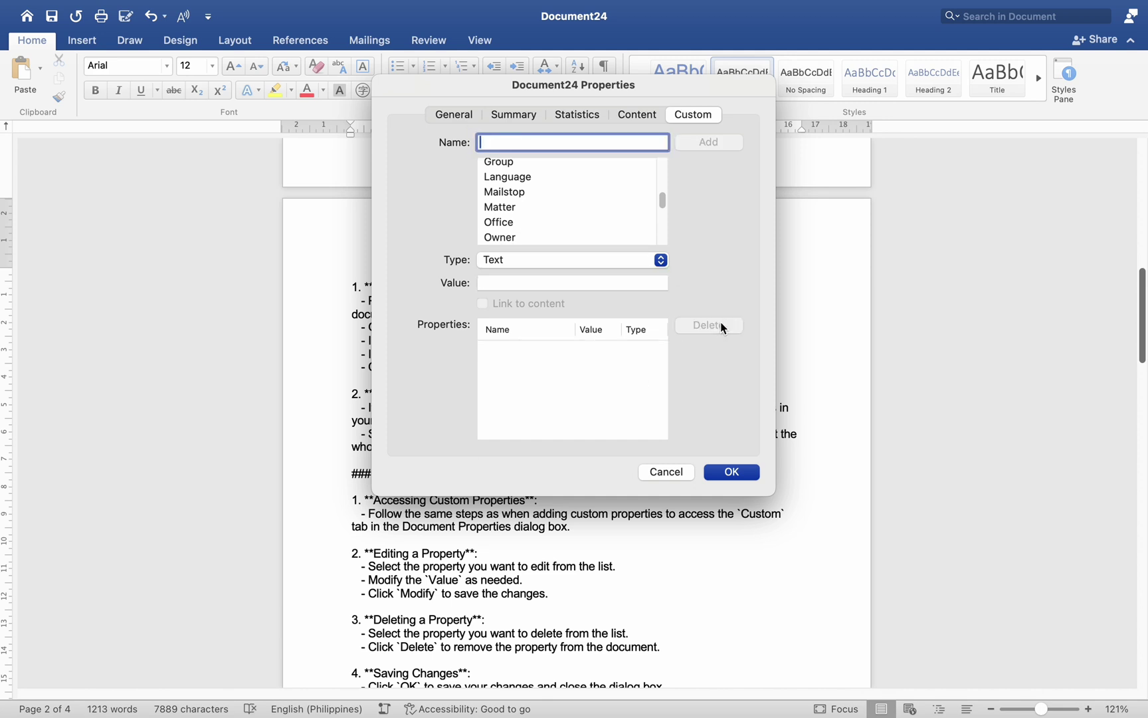
click(731, 472)
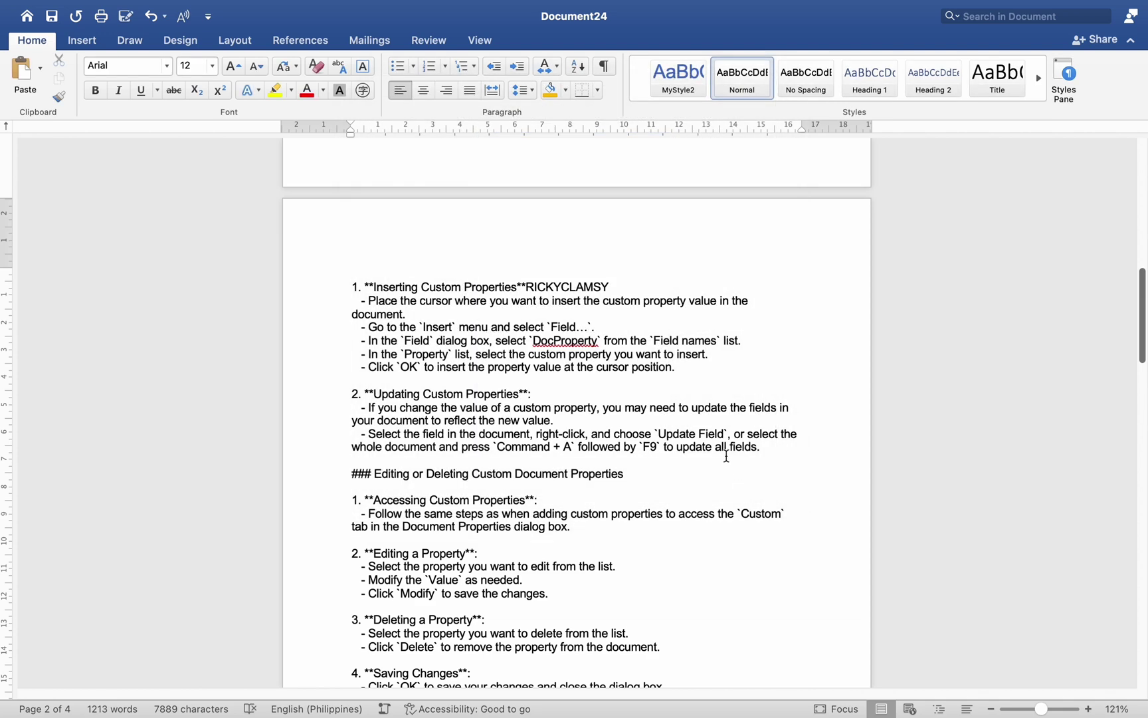
Reopen the document properties from the File menu.
scroll(726, 458, down, 3)
scroll(688, 452, down, 15)
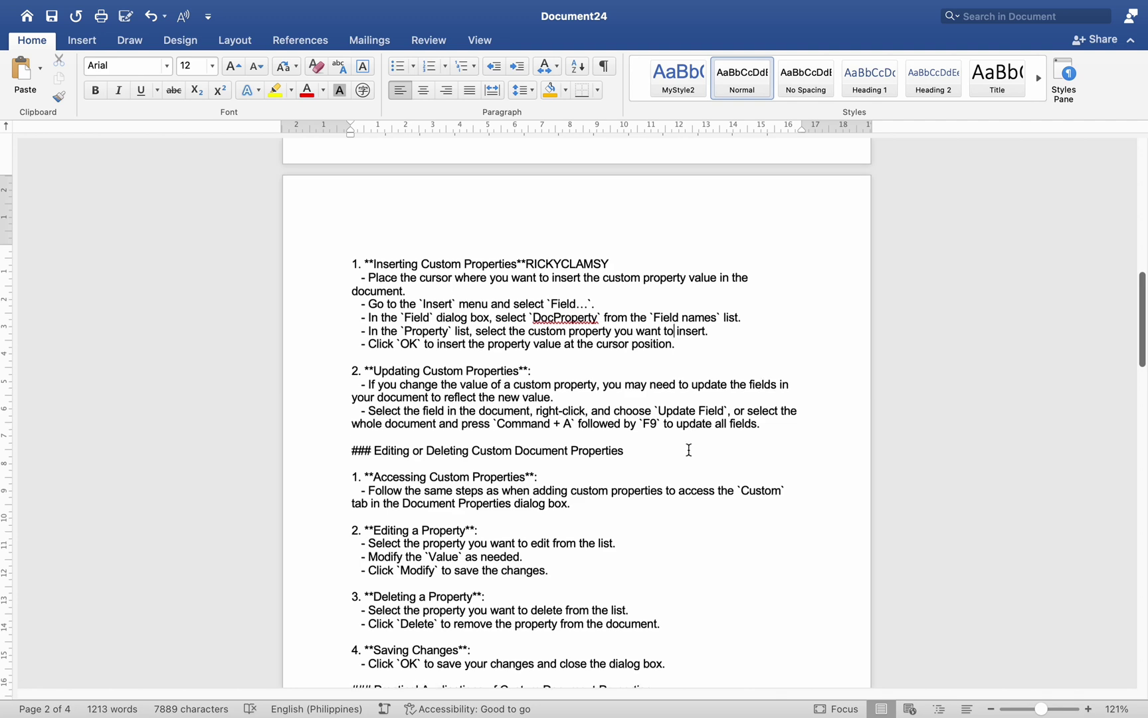
click(96, 10)
click(142, 356)
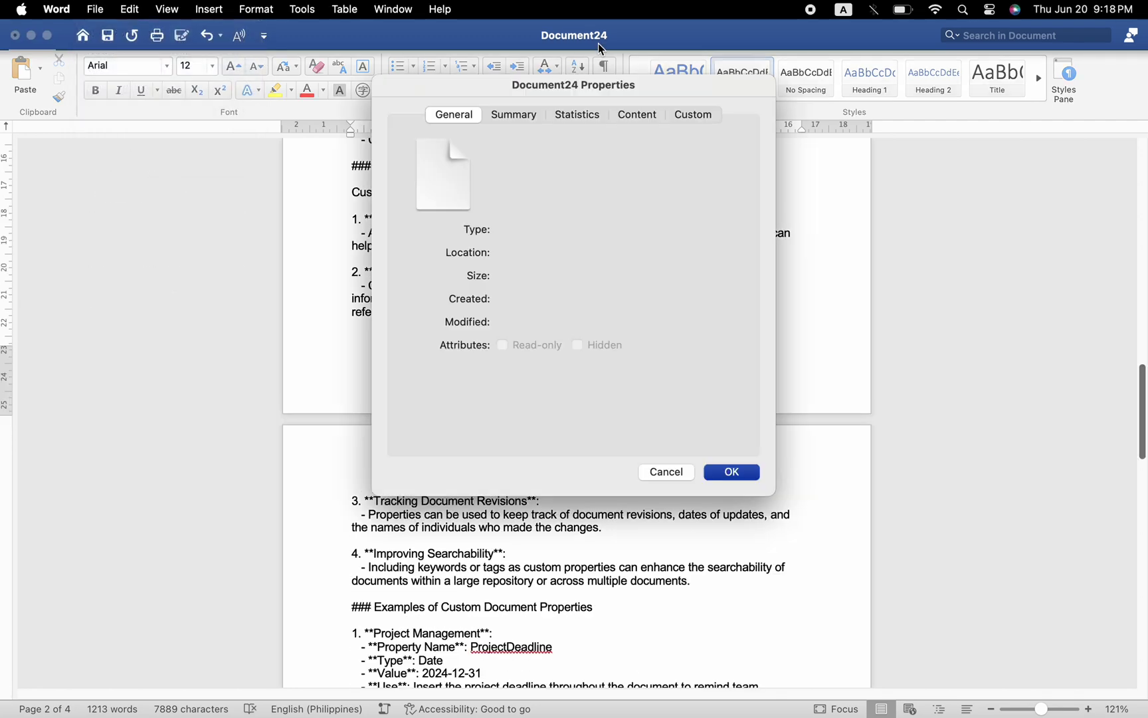
Cycle through the Summary, Statistics and Contents tabs, ending back on Custom with Recorded date.
click(681, 118)
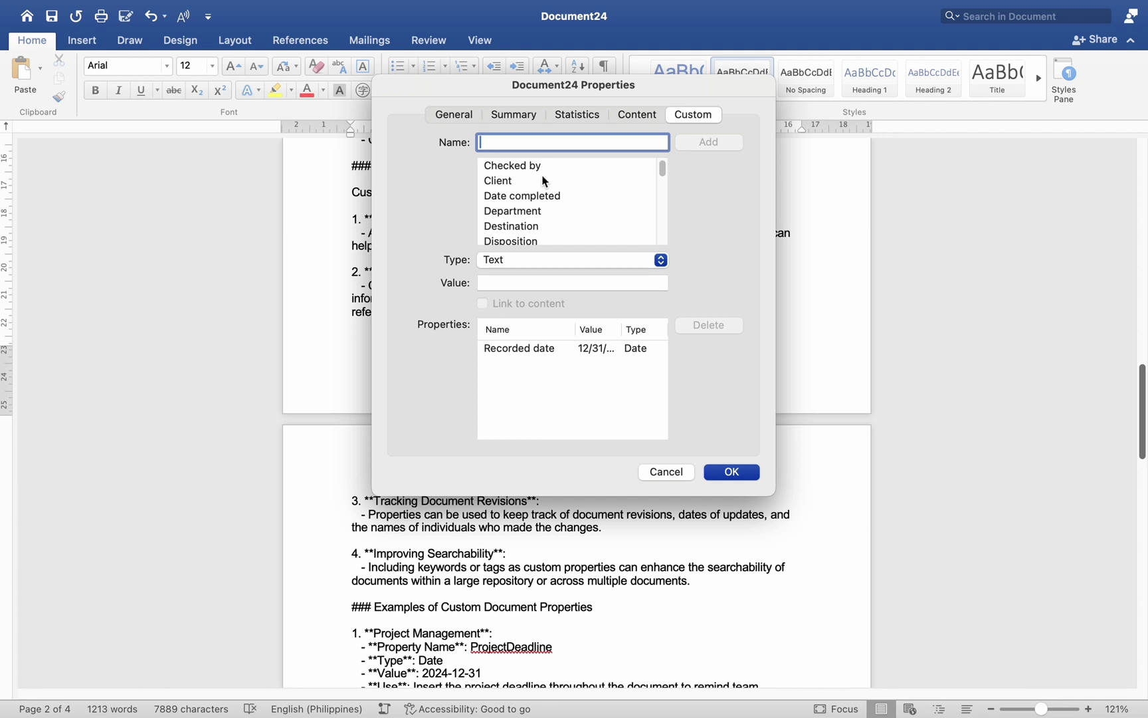
scroll(537, 205, down, 1)
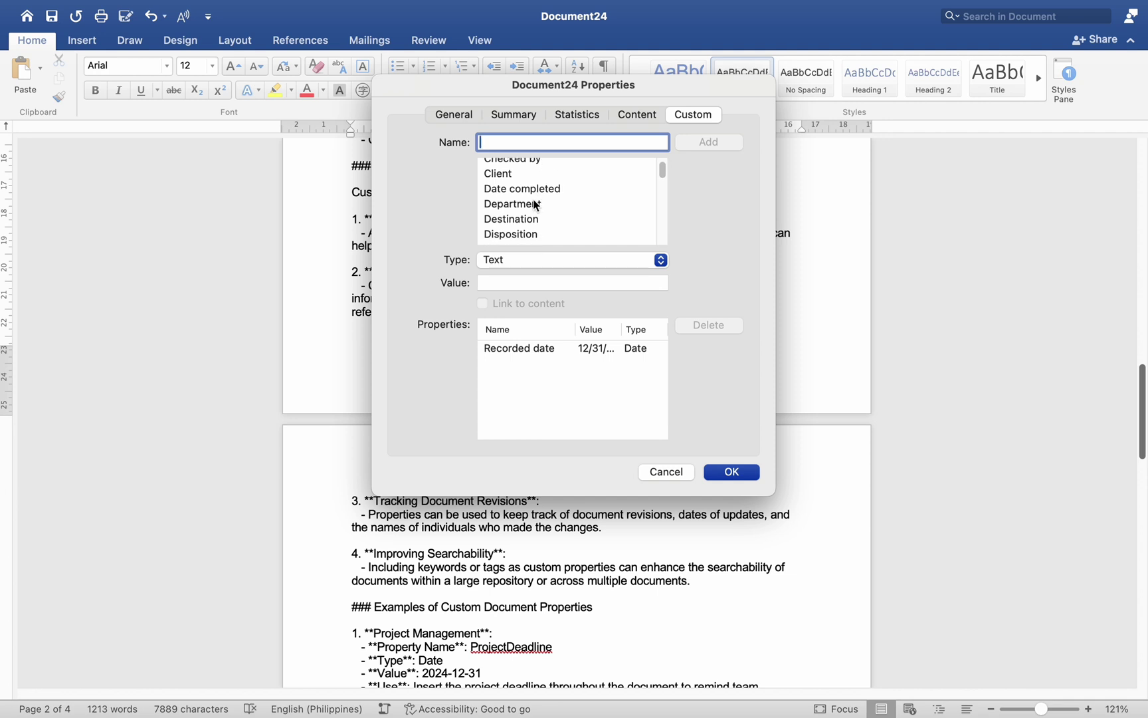
click(525, 115)
click(562, 118)
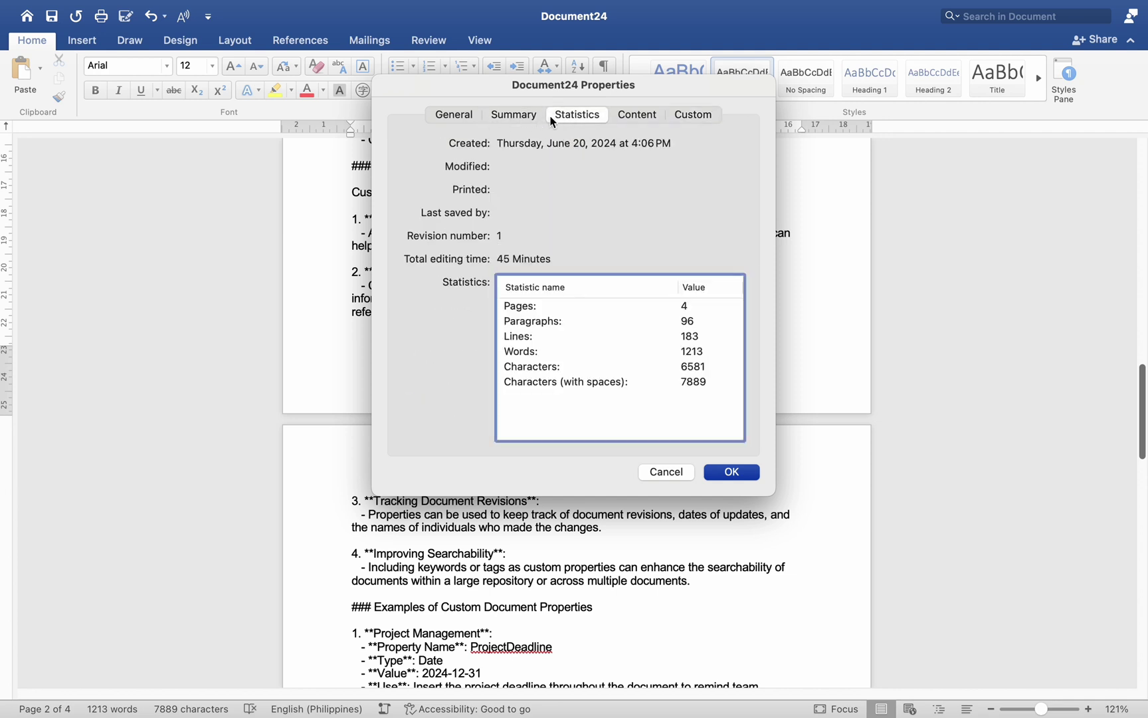
click(521, 120)
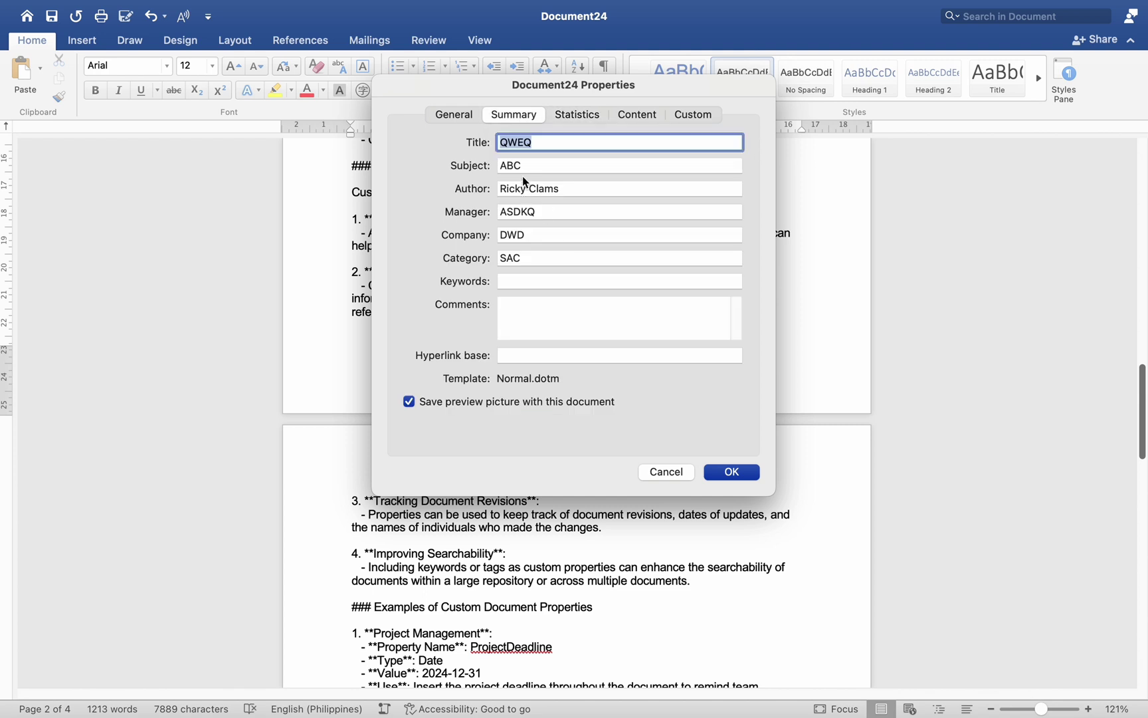
click(648, 116)
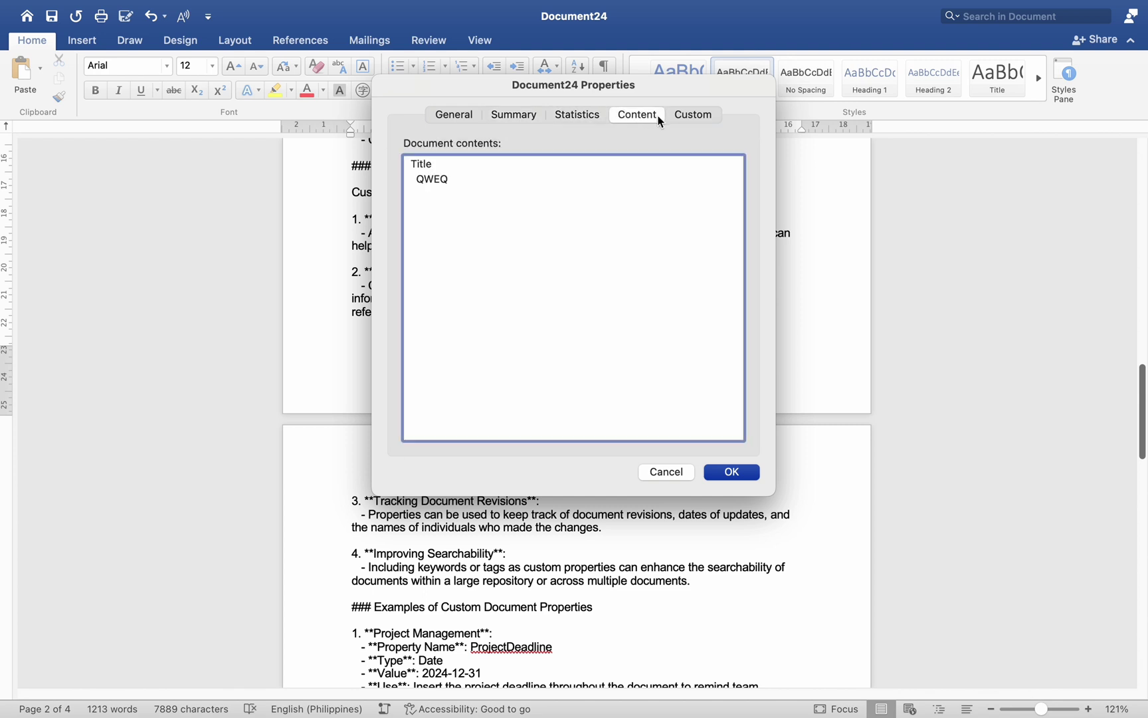
click(678, 115)
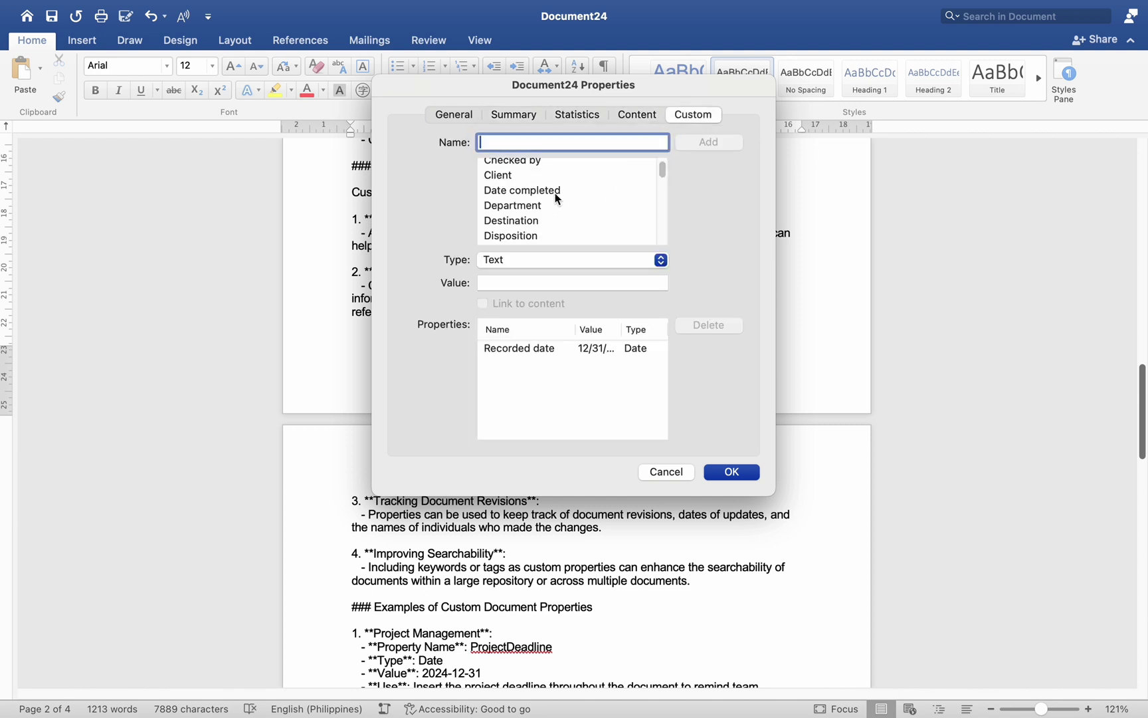
Return to the Custom tab and pick Project from the name suggestions.
click(636, 113)
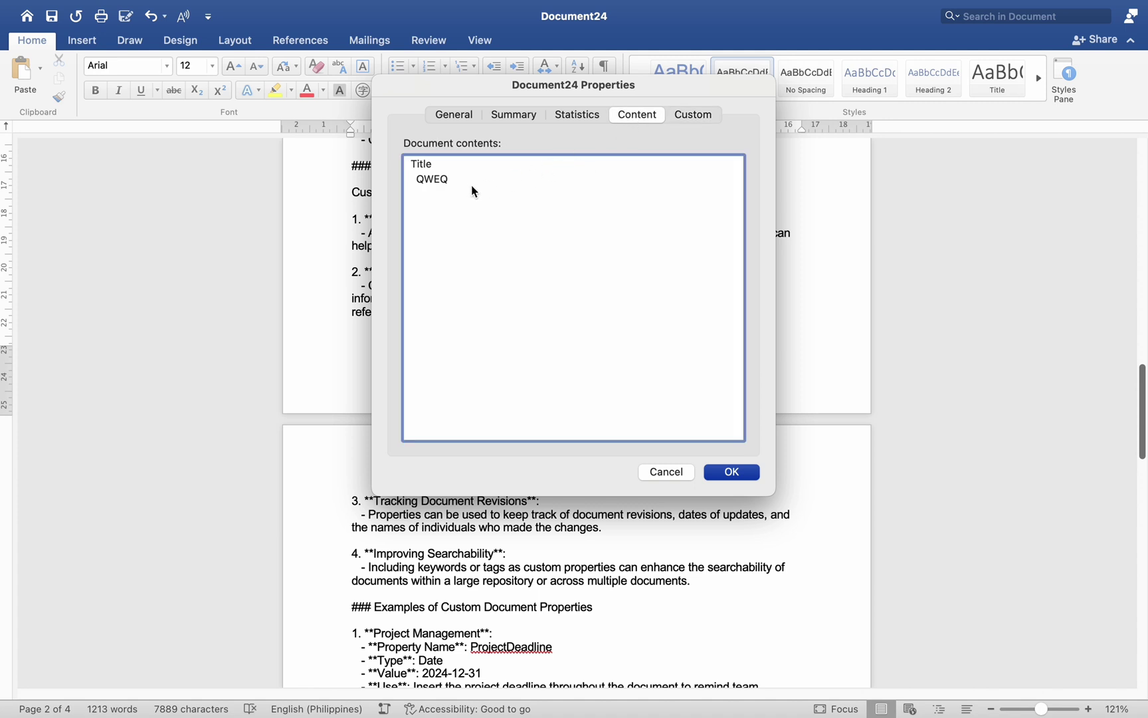
click(686, 117)
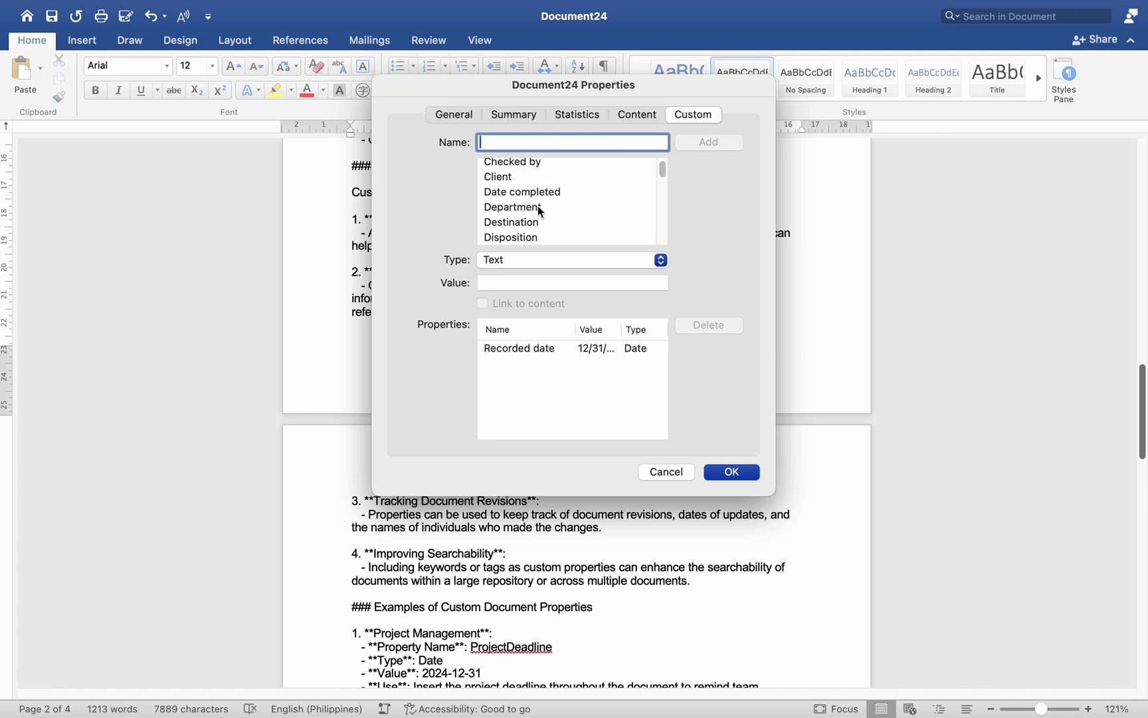
scroll(539, 211, up, 1)
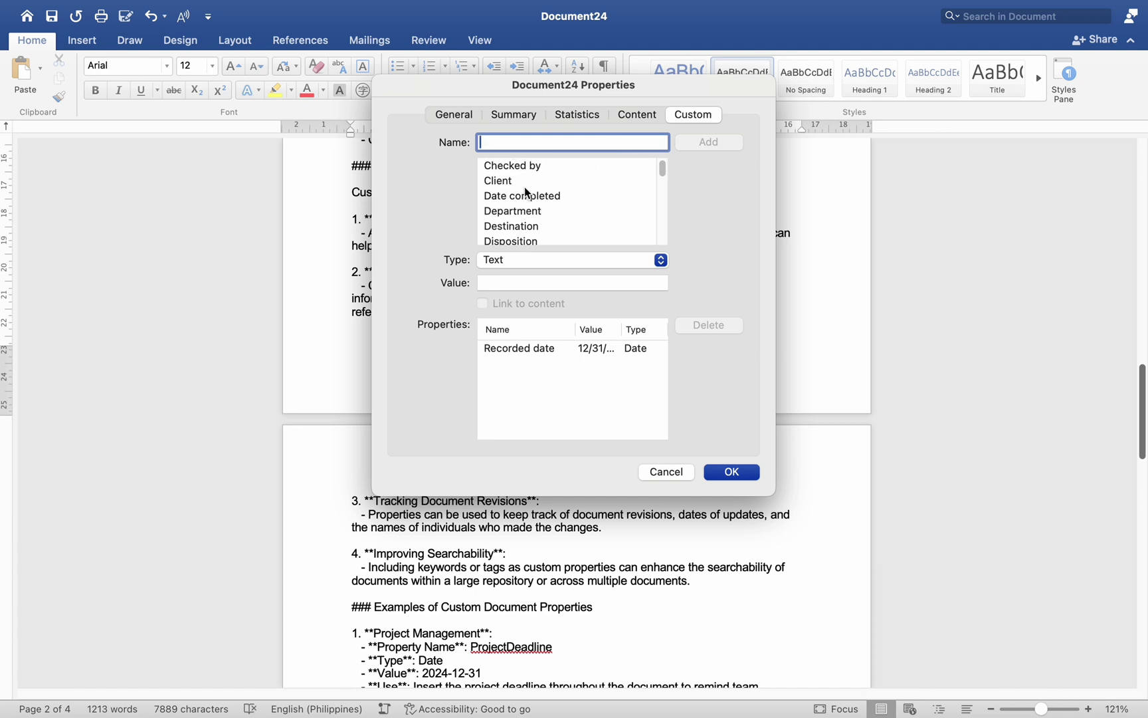
text(p)
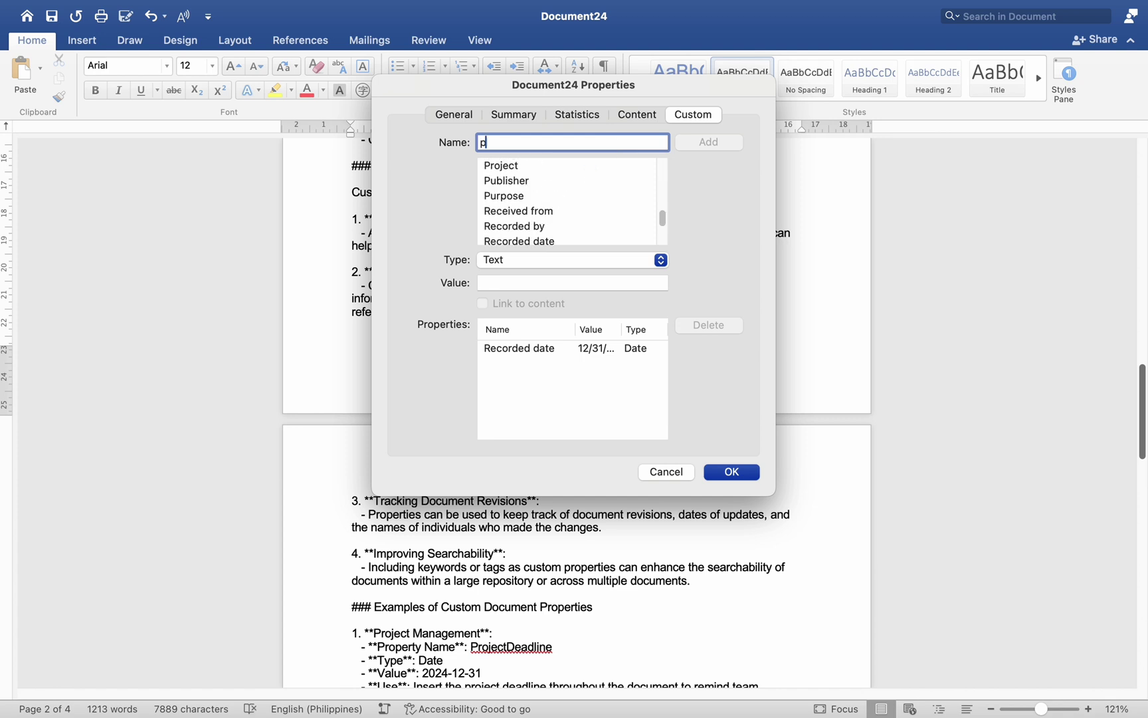
click(527, 166)
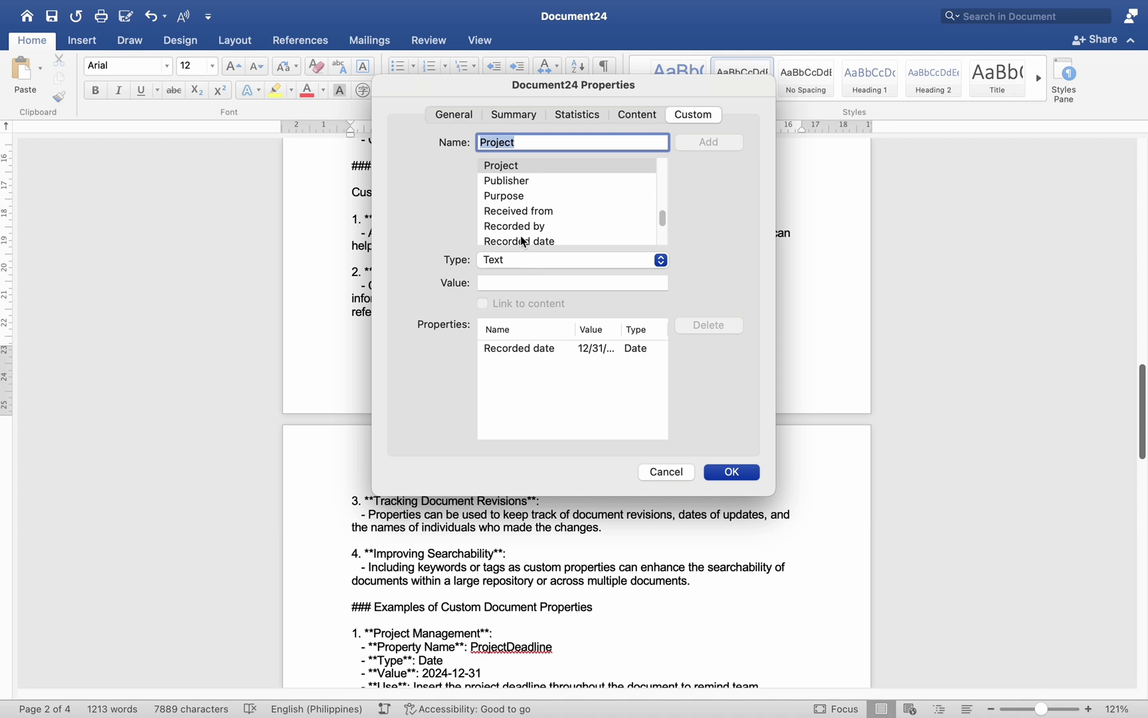
Select the existing Recorded date property, a Date valued 12/31/24, to inspect it.
scroll(528, 233, down, 1)
scroll(527, 230, down, 5)
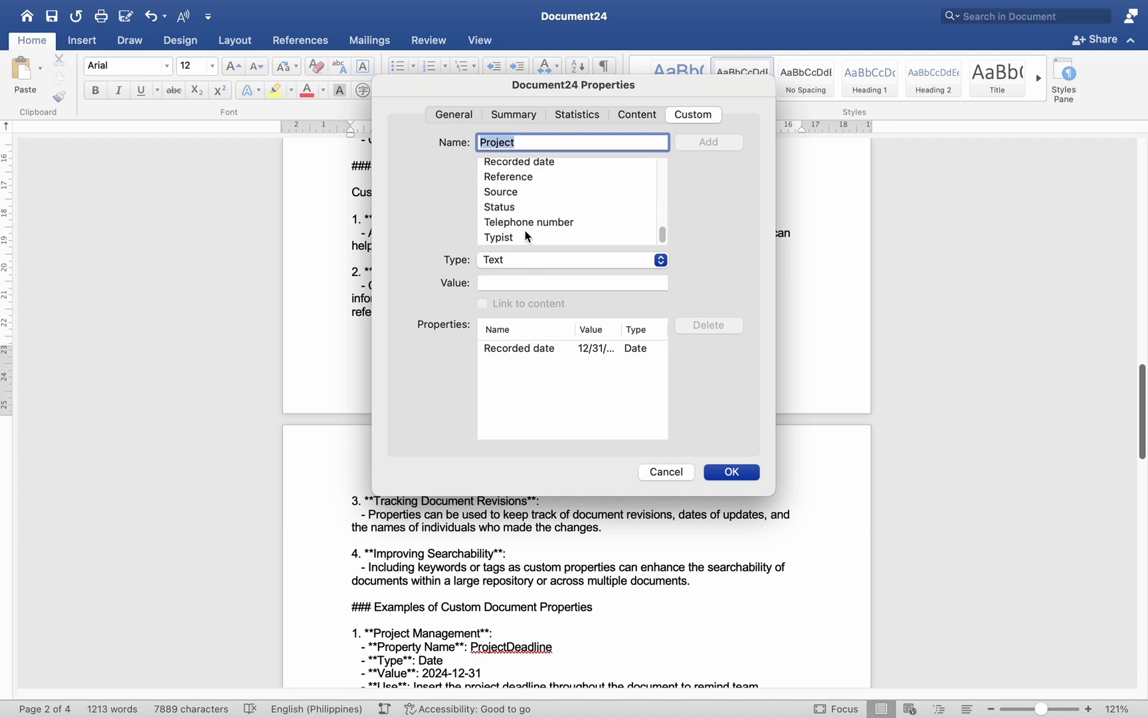
scroll(526, 230, up, 3)
scroll(528, 206, up, 2)
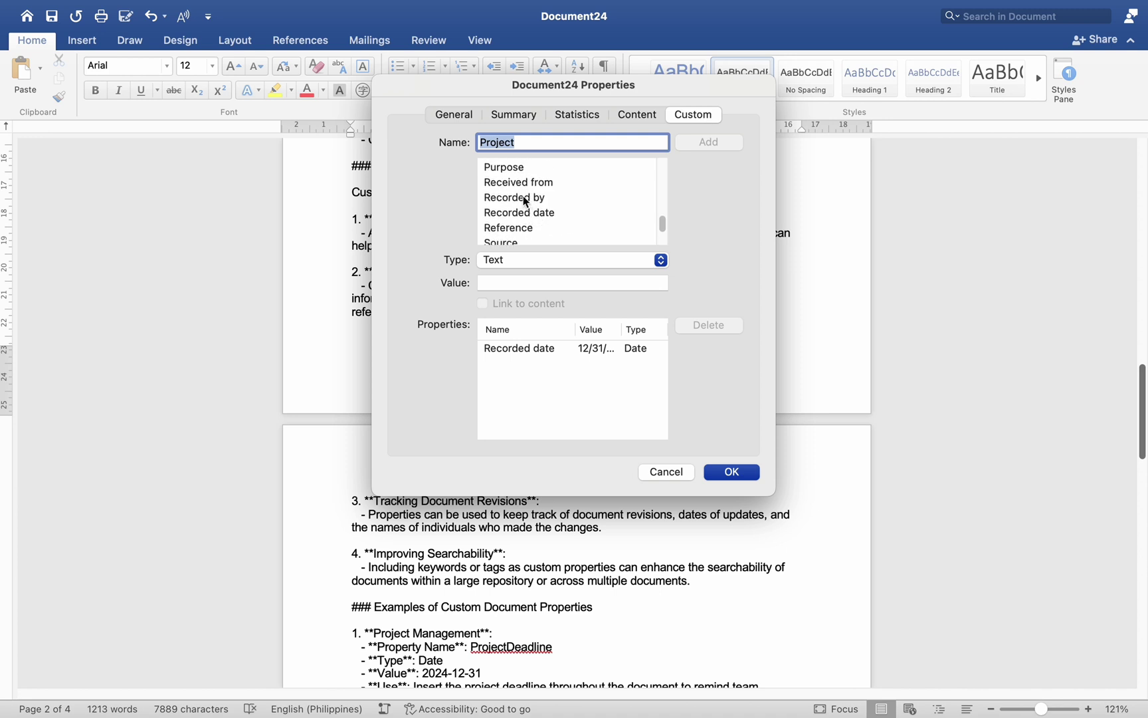
scroll(522, 197, up, 1)
scroll(517, 220, down, 1)
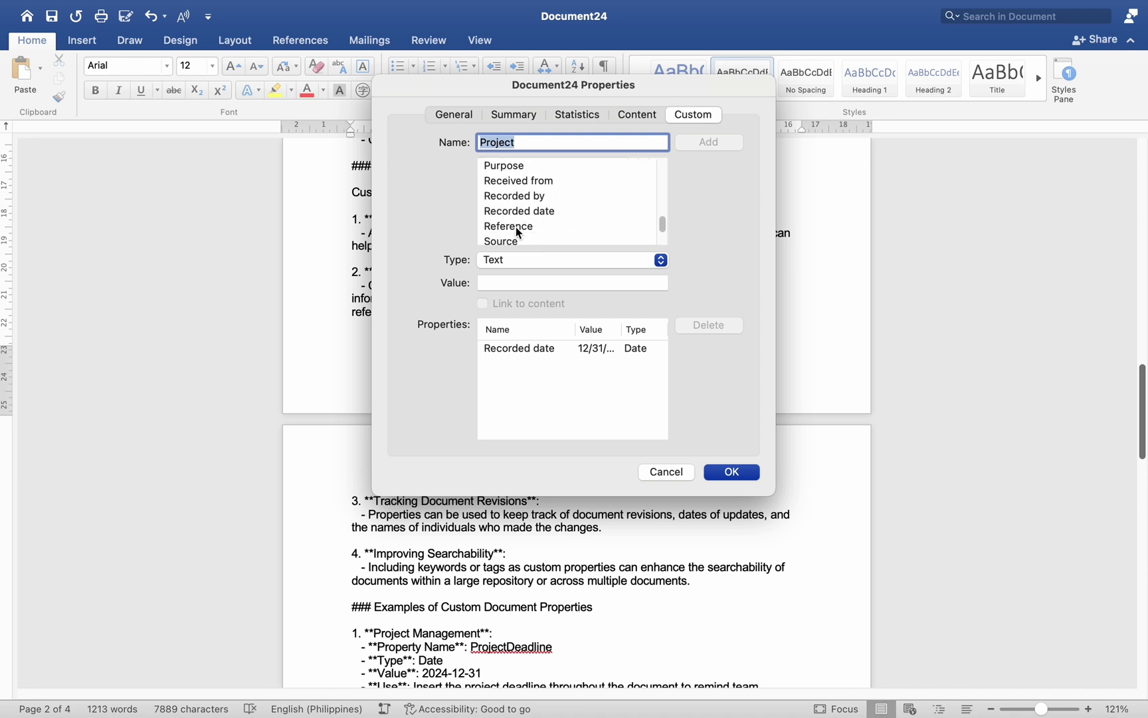
scroll(519, 229, down, 1)
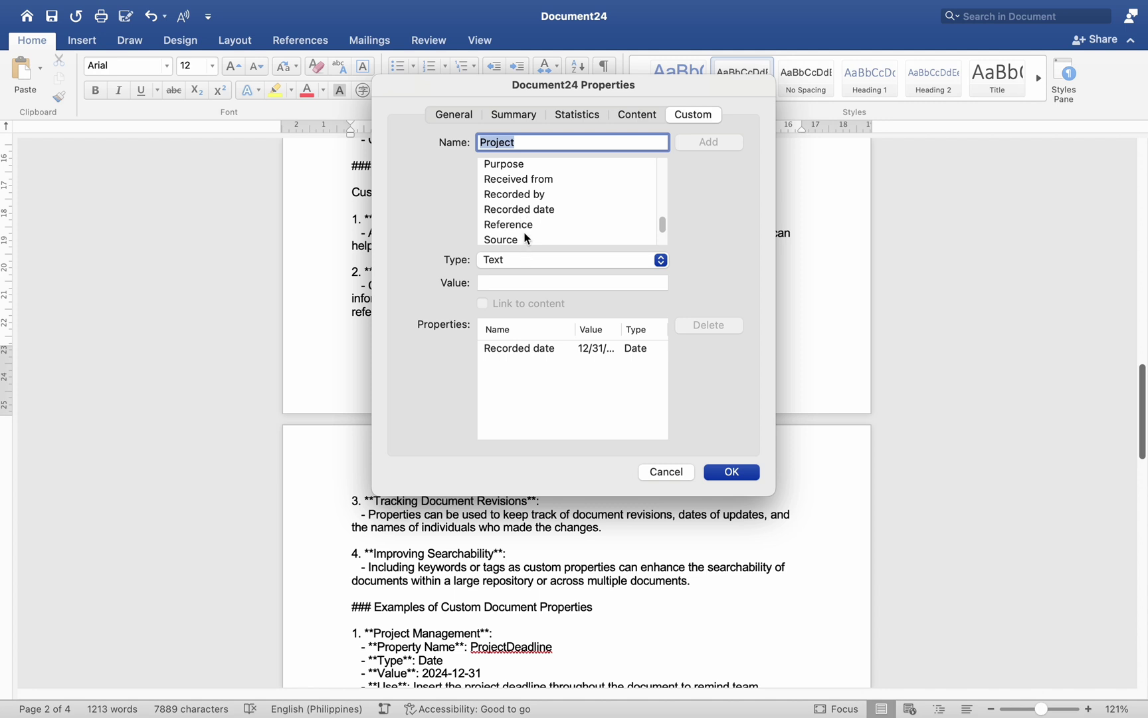
scroll(525, 238, down, 3)
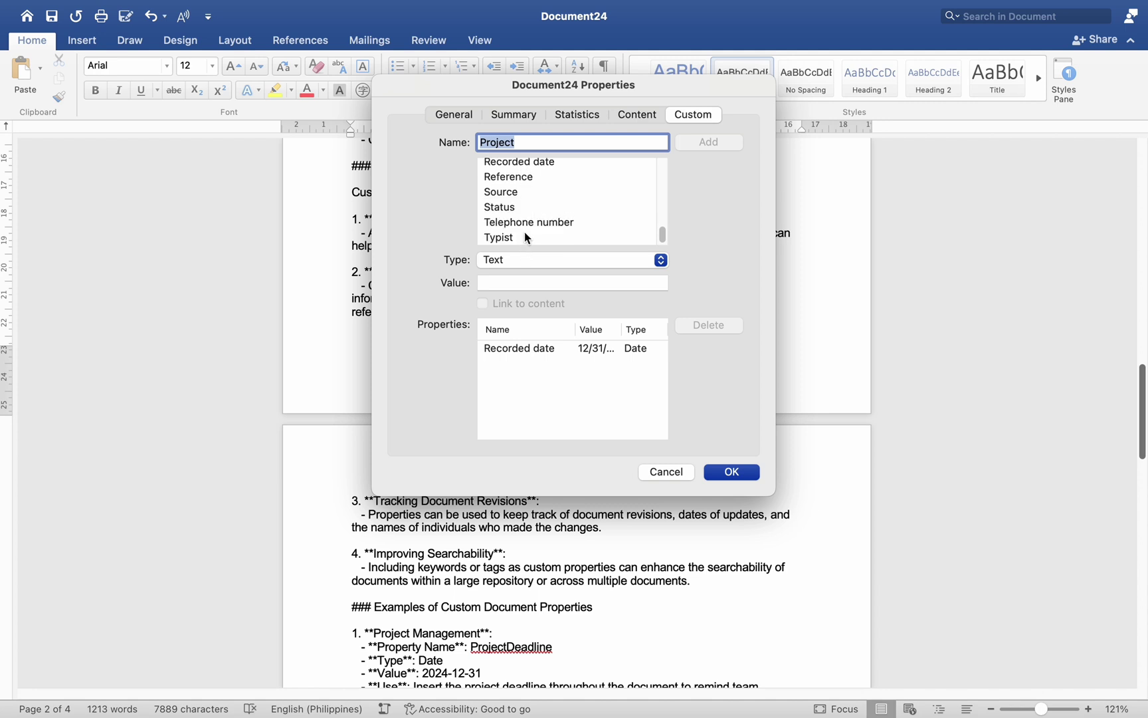
click(605, 348)
scroll(558, 204, up, 2)
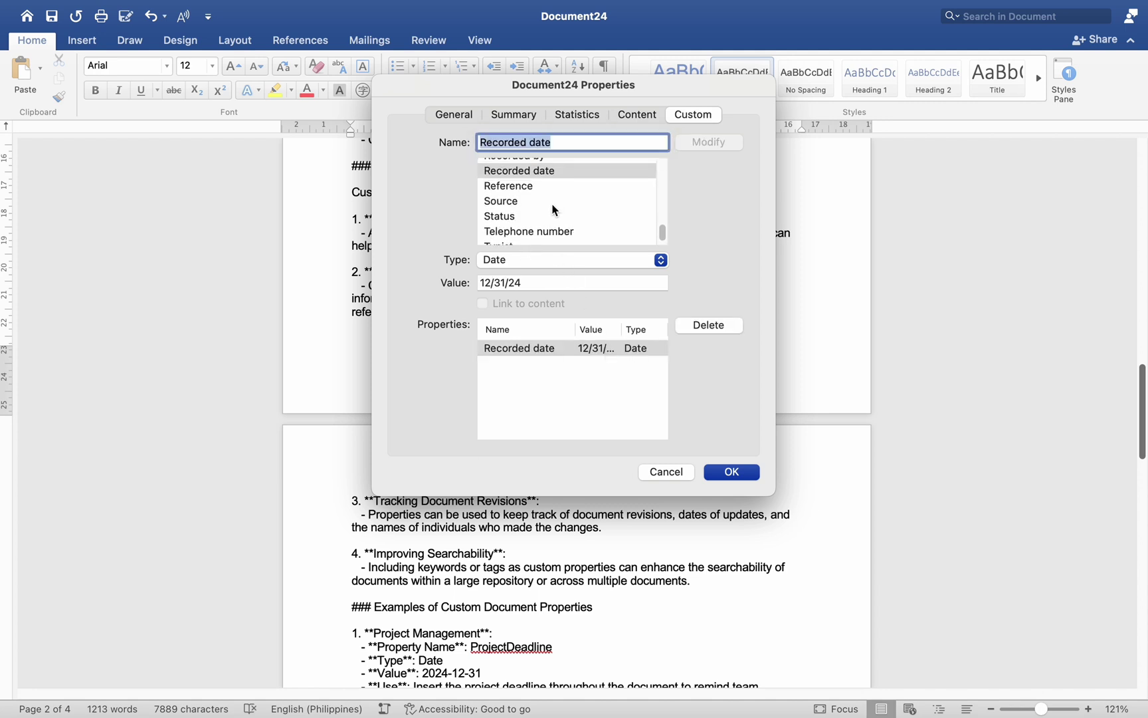
scroll(544, 217, up, 2)
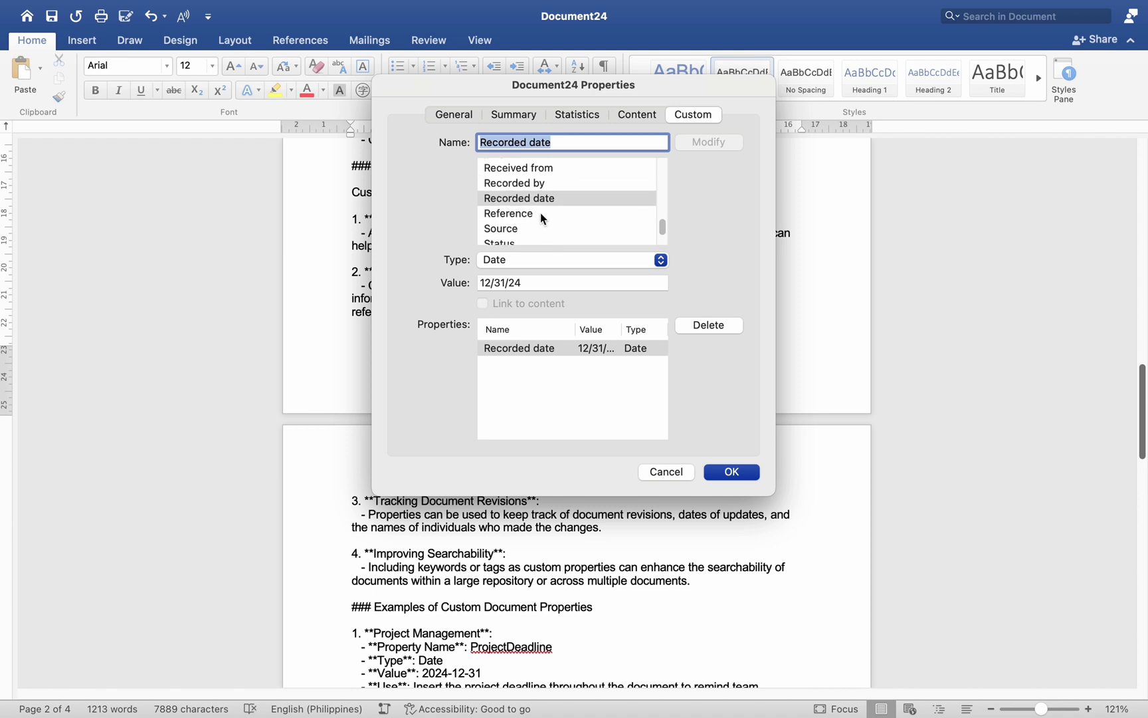
scroll(542, 220, up, 4)
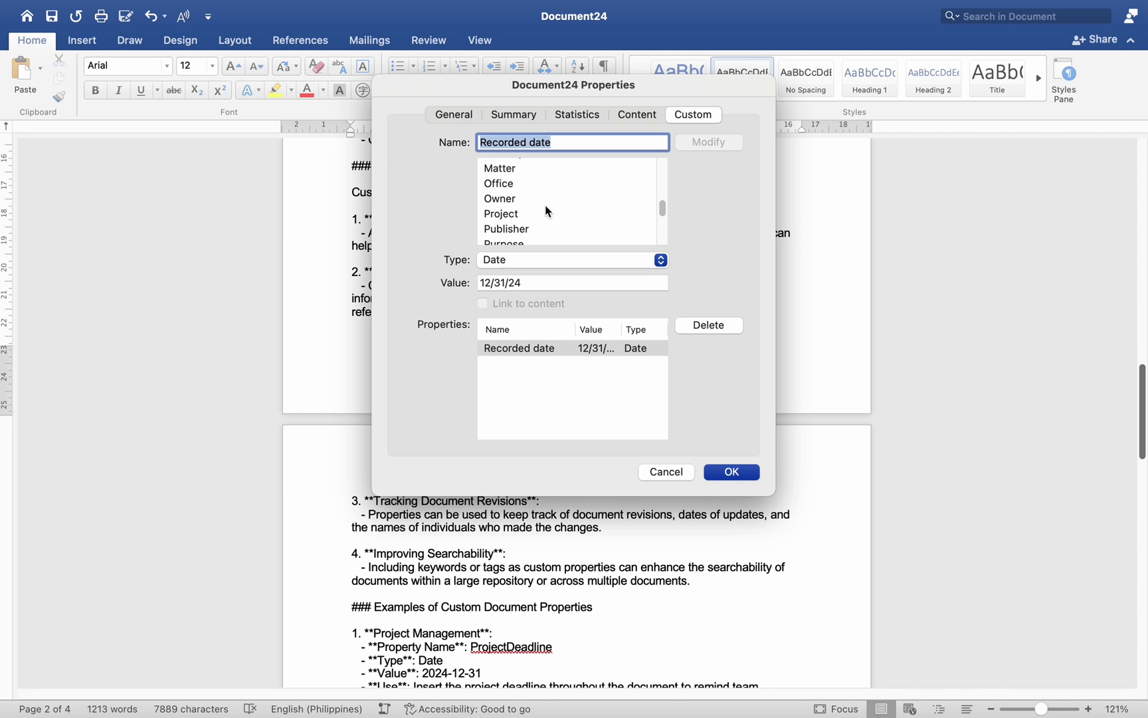
scroll(545, 206, up, 1)
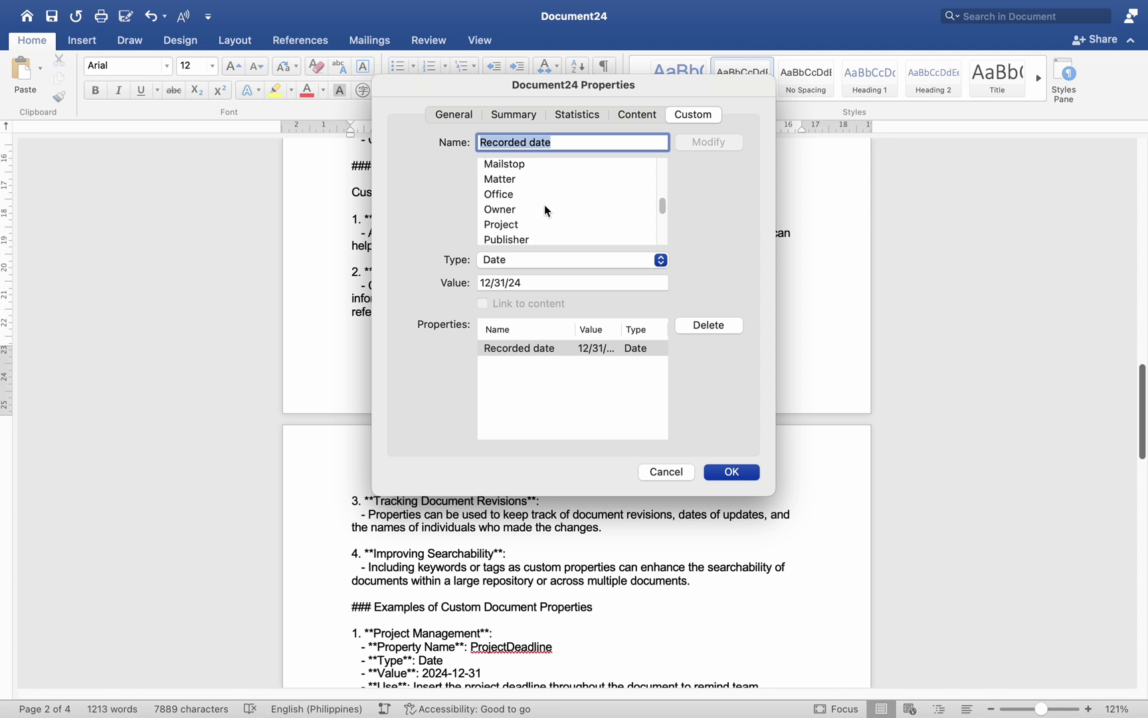
scroll(542, 204, up, 10)
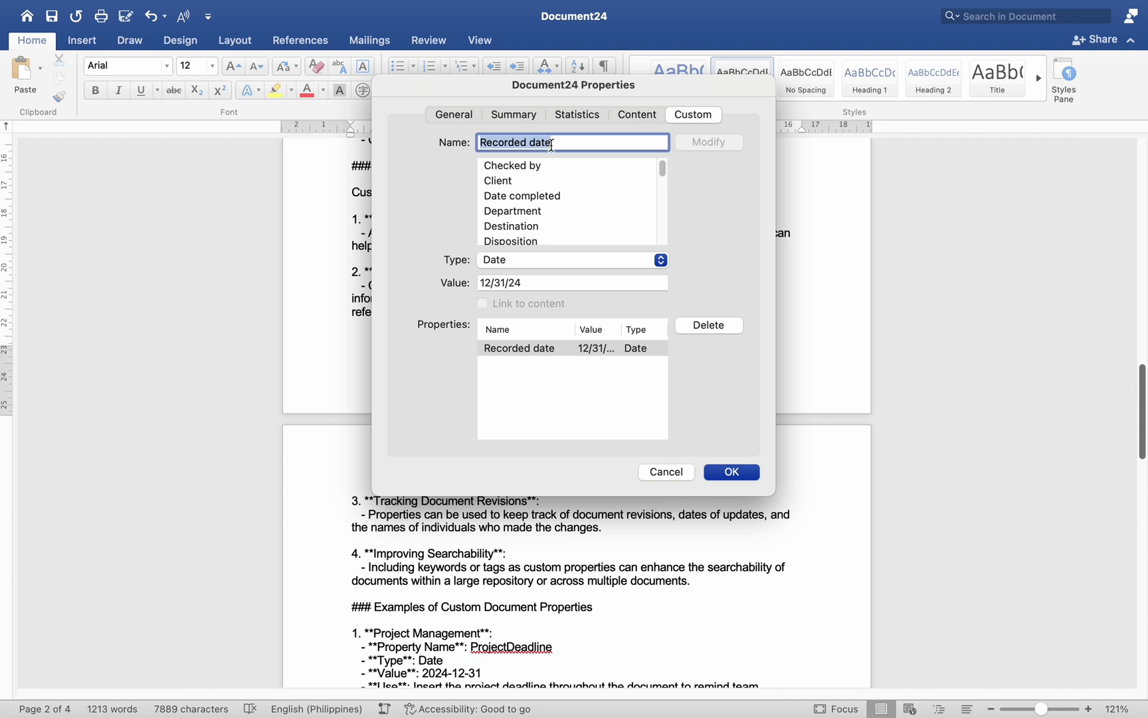
Add a Date custom property ProjectDeadline with value 12/31/24.
text(ProjectDeadline)
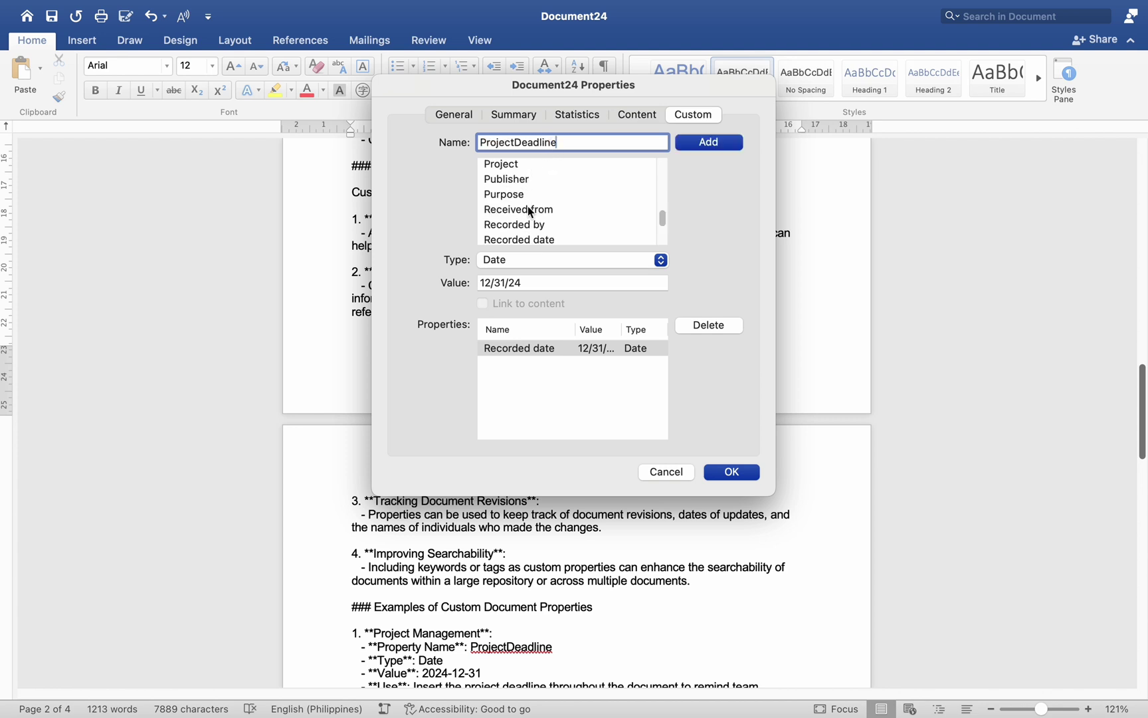
click(521, 261)
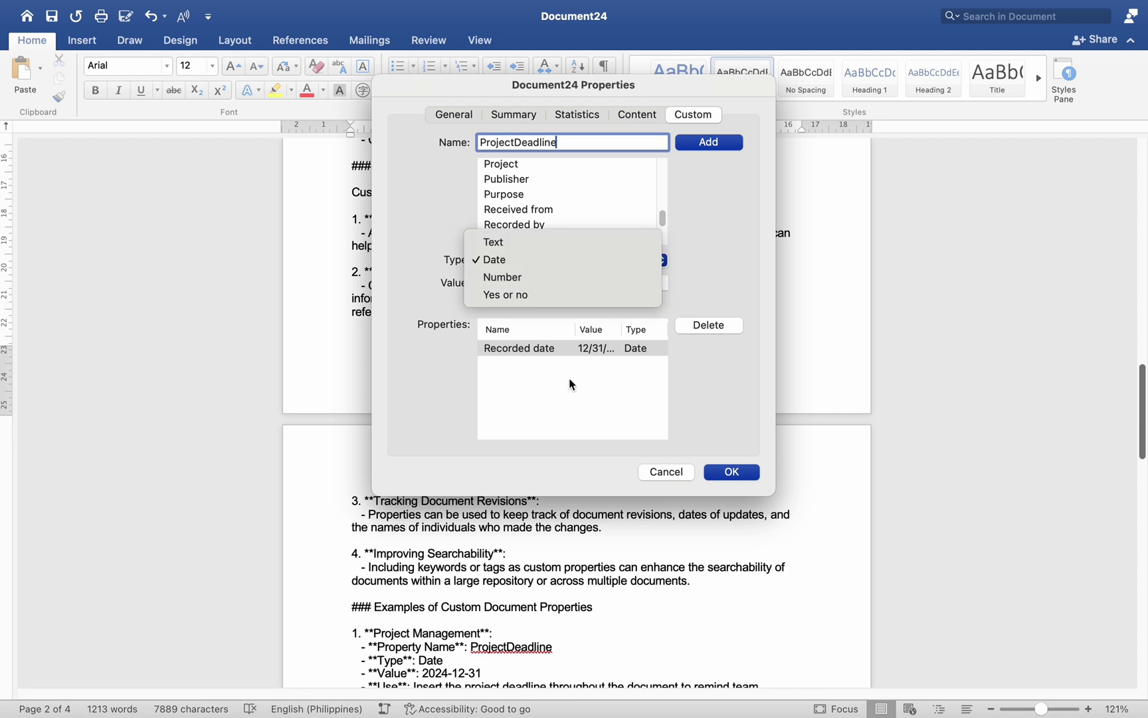
click(579, 414)
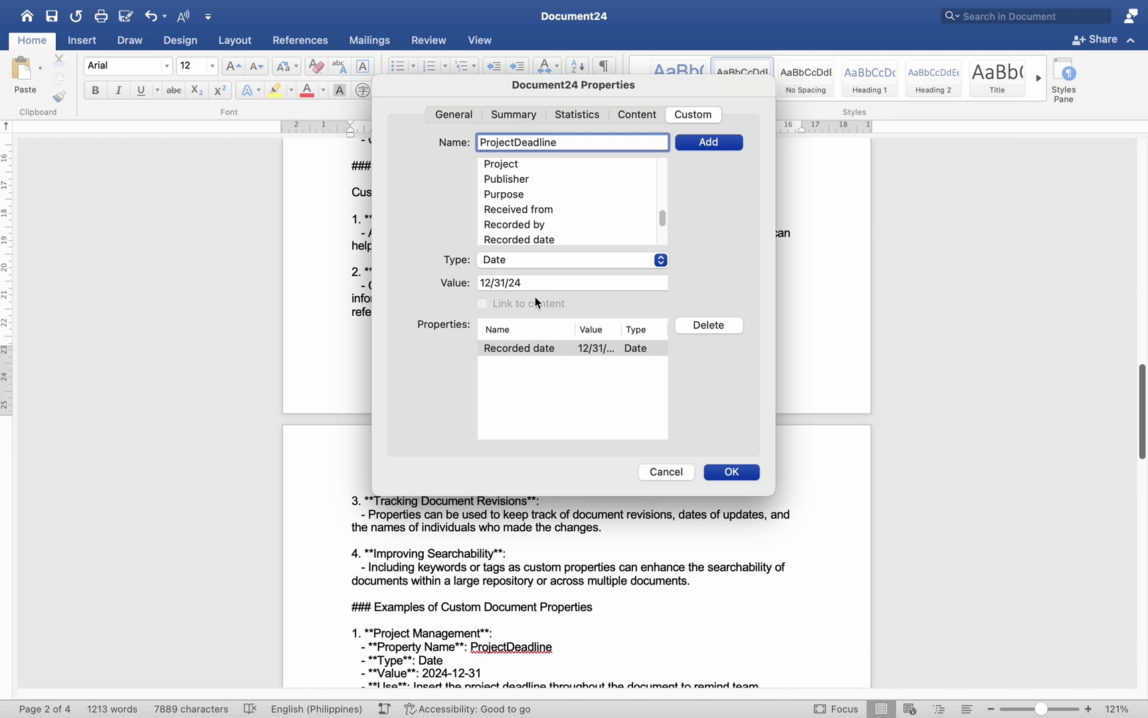
click(723, 144)
text(Client)
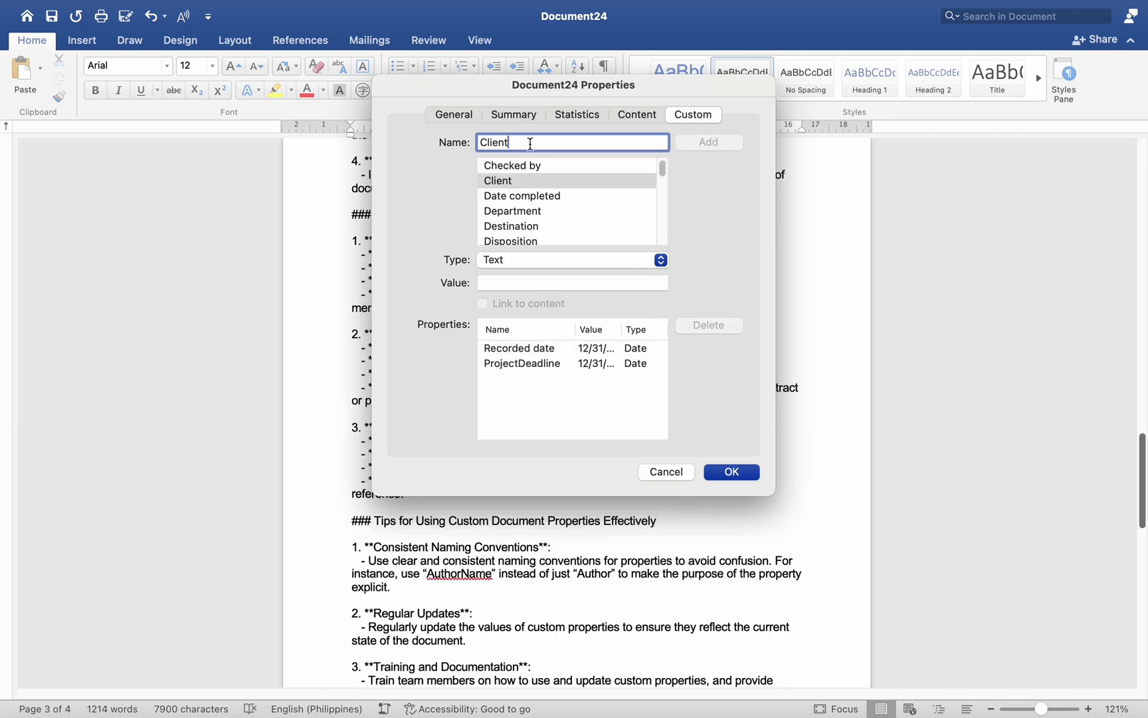
text(Name)
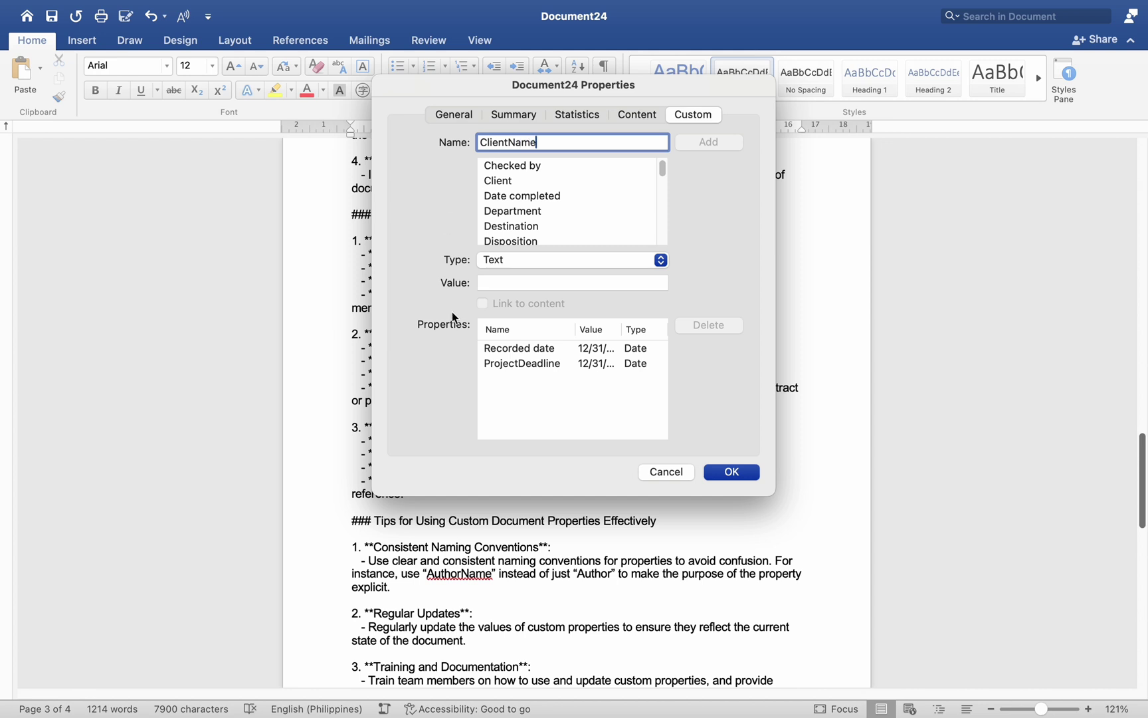
Add ClientName as a Text property with value ABC.
click(517, 259)
click(515, 266)
click(516, 282)
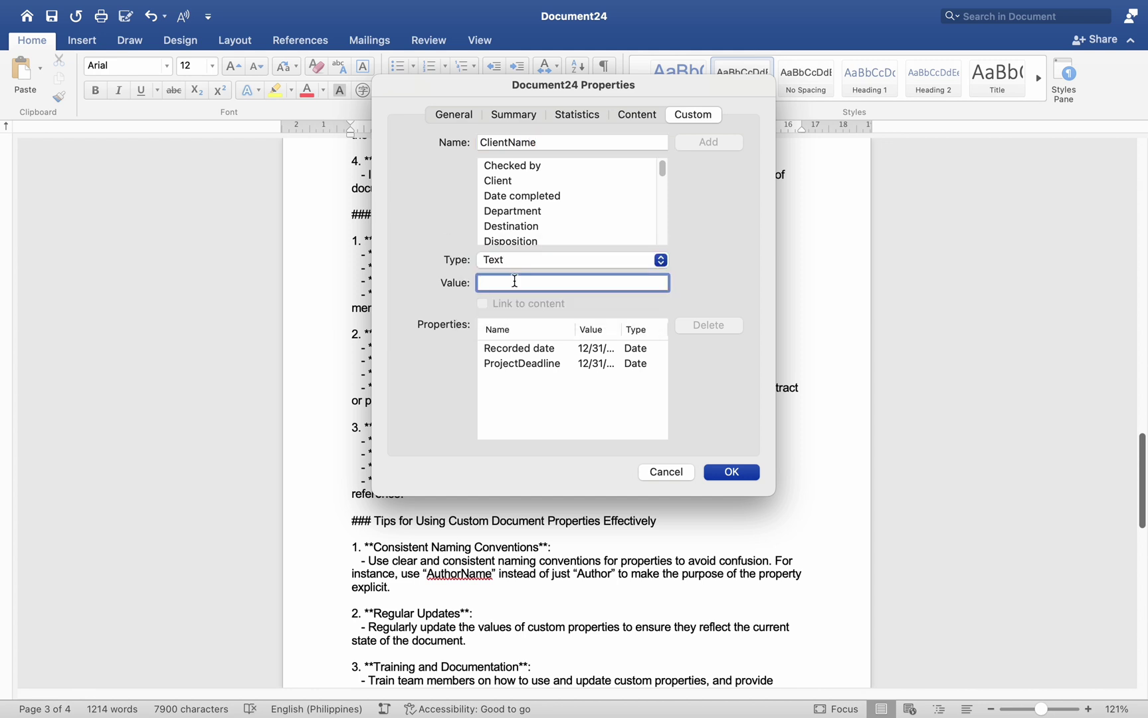
text(ABC)
click(709, 150)
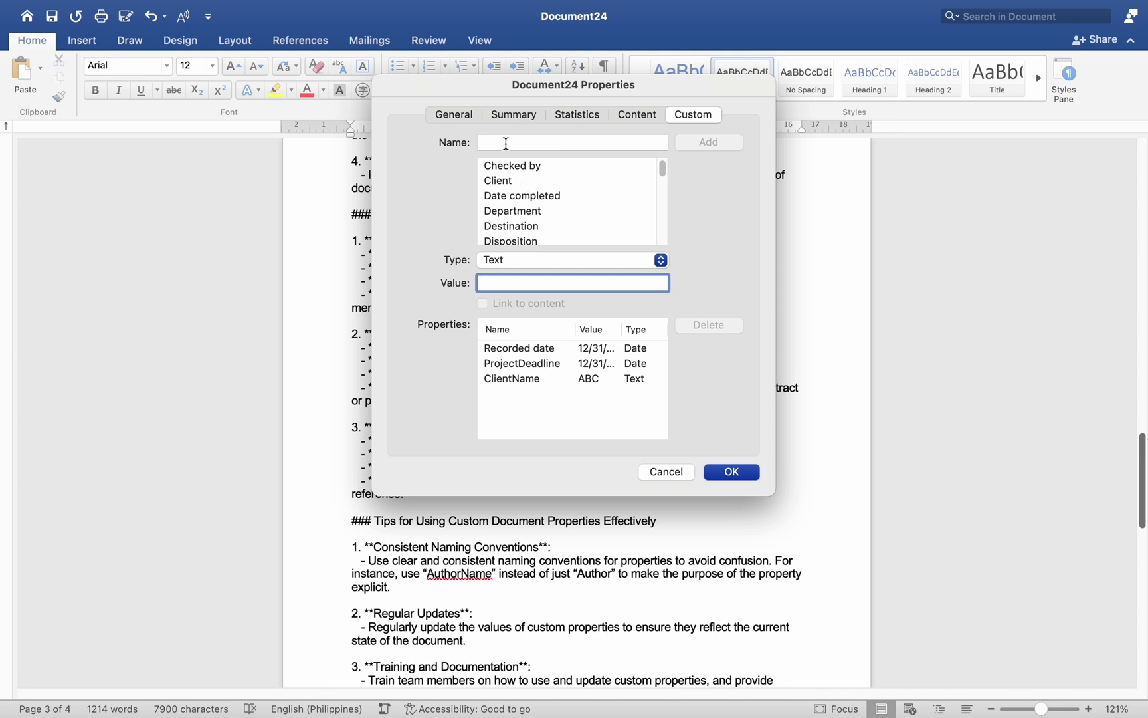
Add a Number property Document number with value 2.1 and save the properties.
click(506, 143)
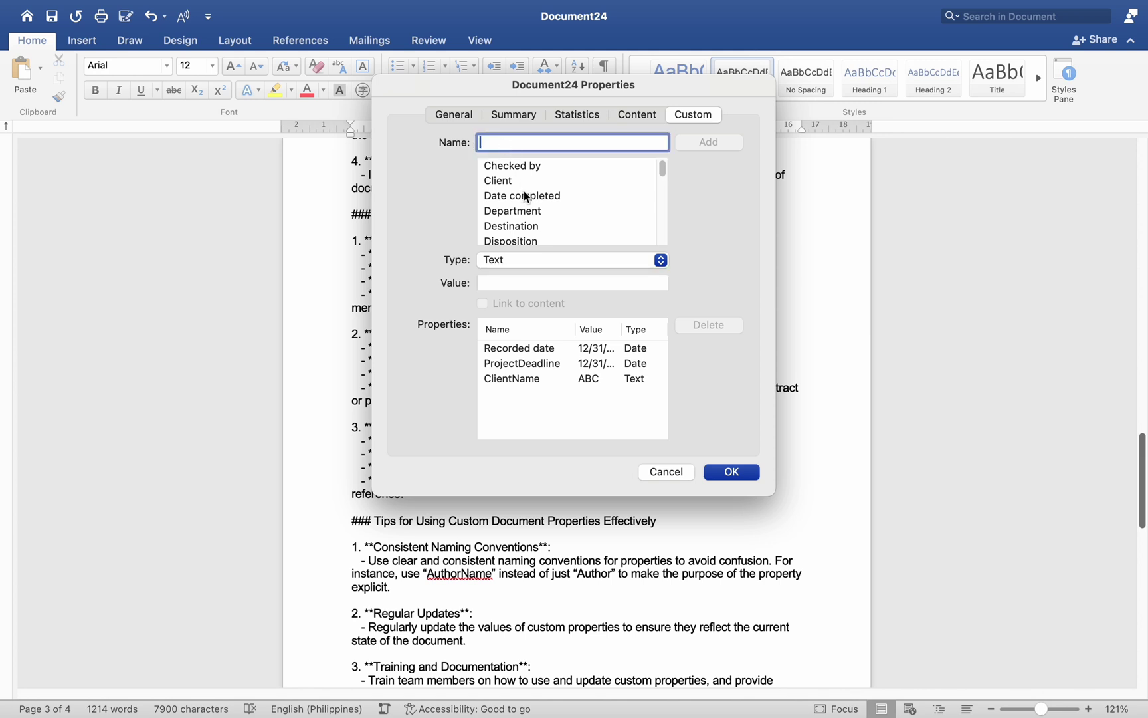
text(doc)
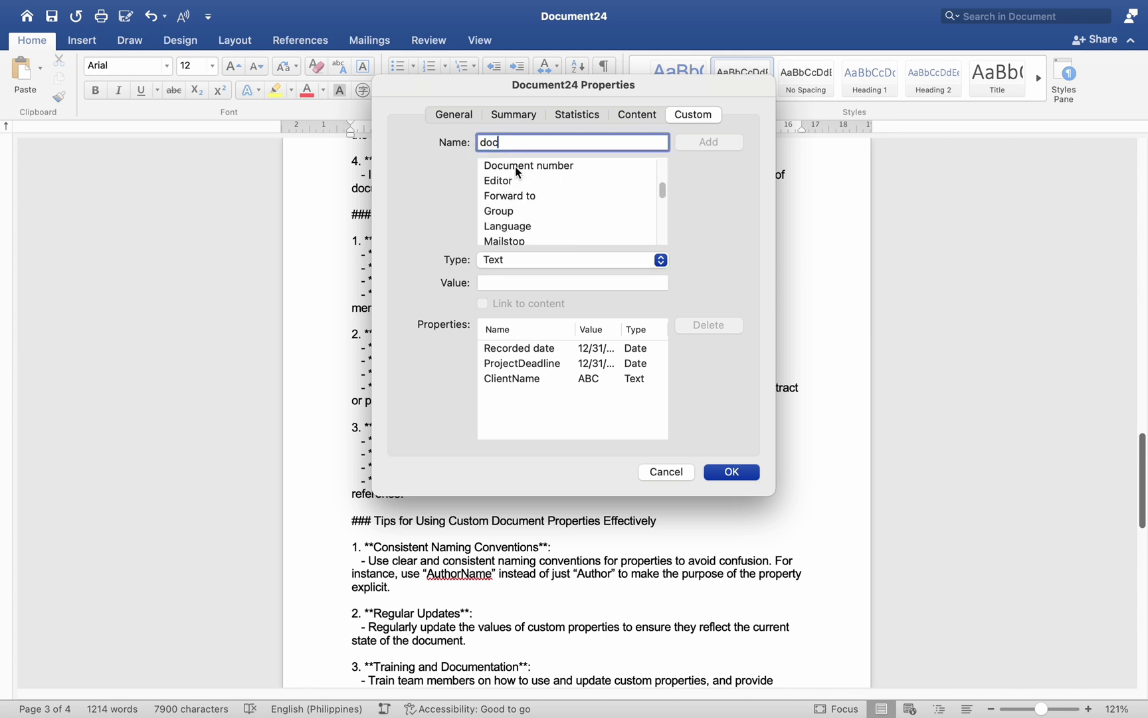
click(515, 166)
click(535, 268)
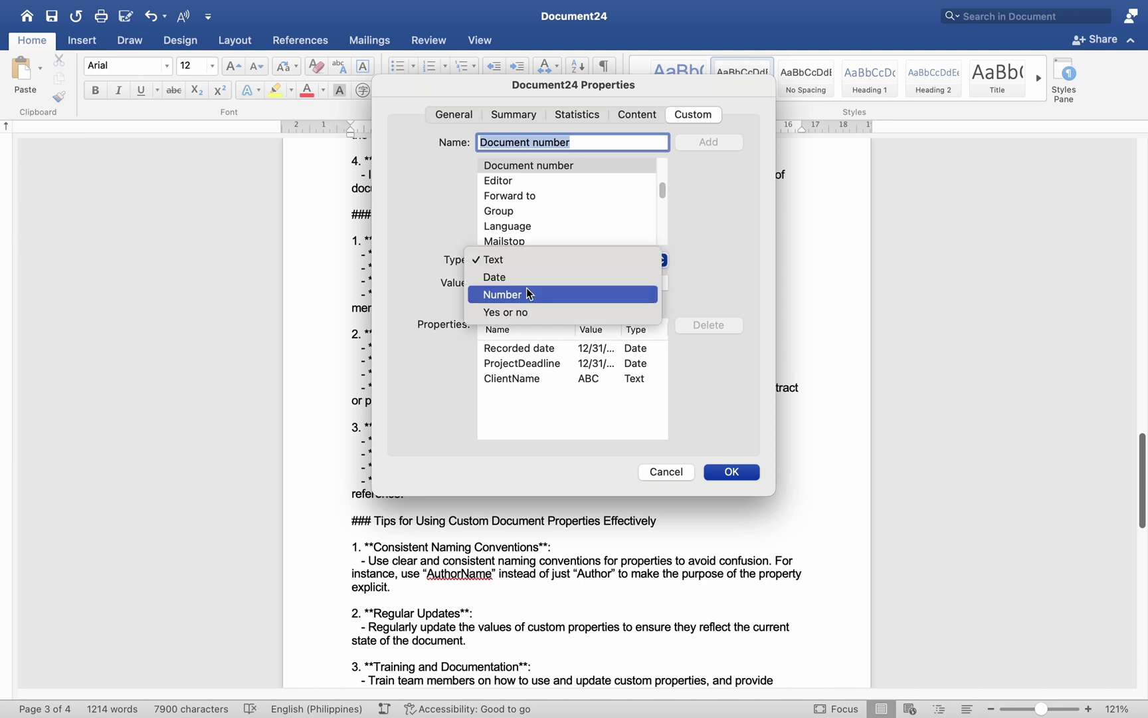
click(526, 293)
click(506, 284)
text(2.1)
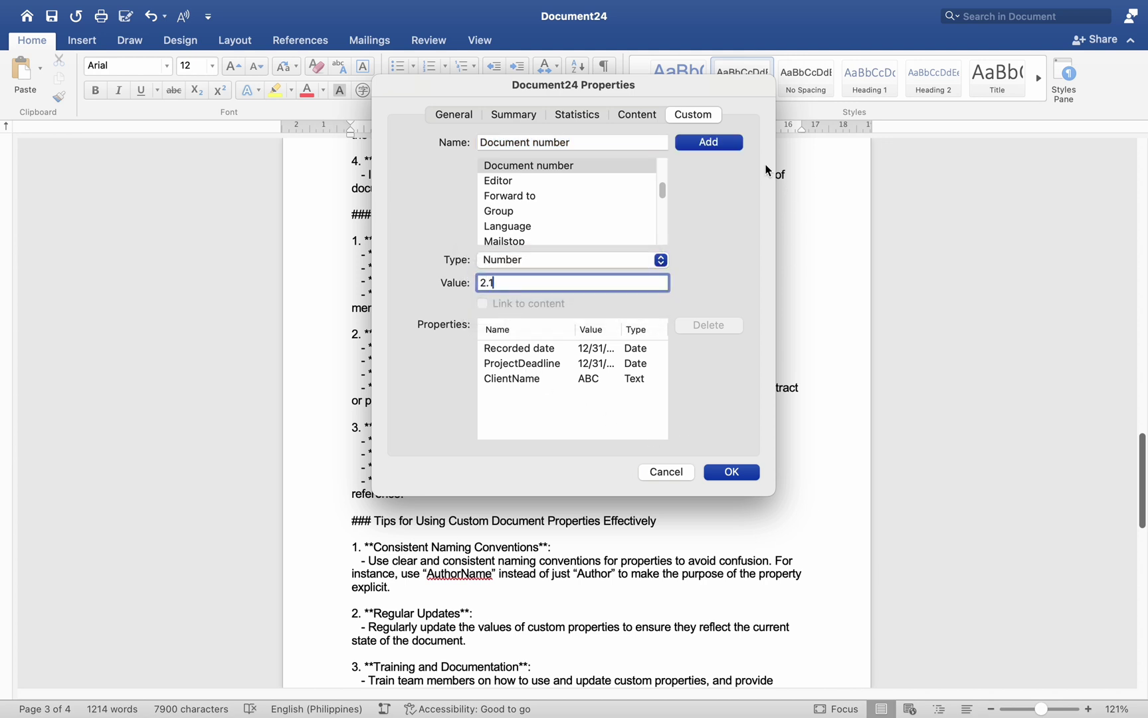
click(727, 144)
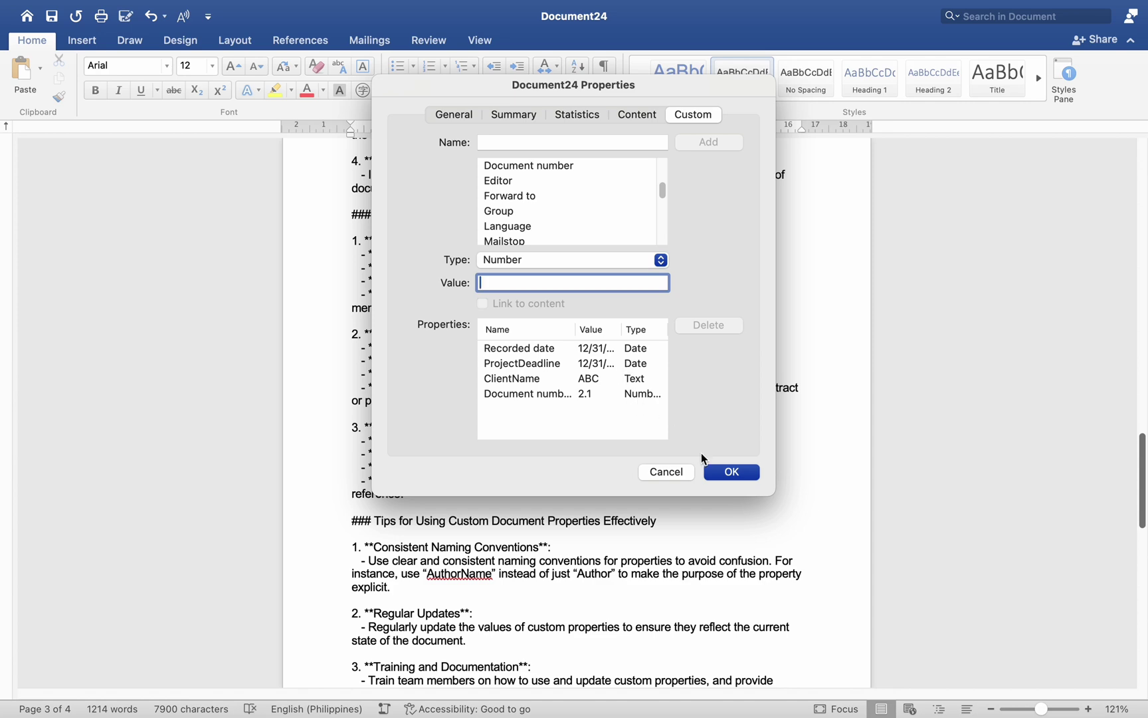
click(733, 473)
Open the Field dialog with Cmd+F9 to view the Document Information fields.
scroll(738, 412, down, 3)
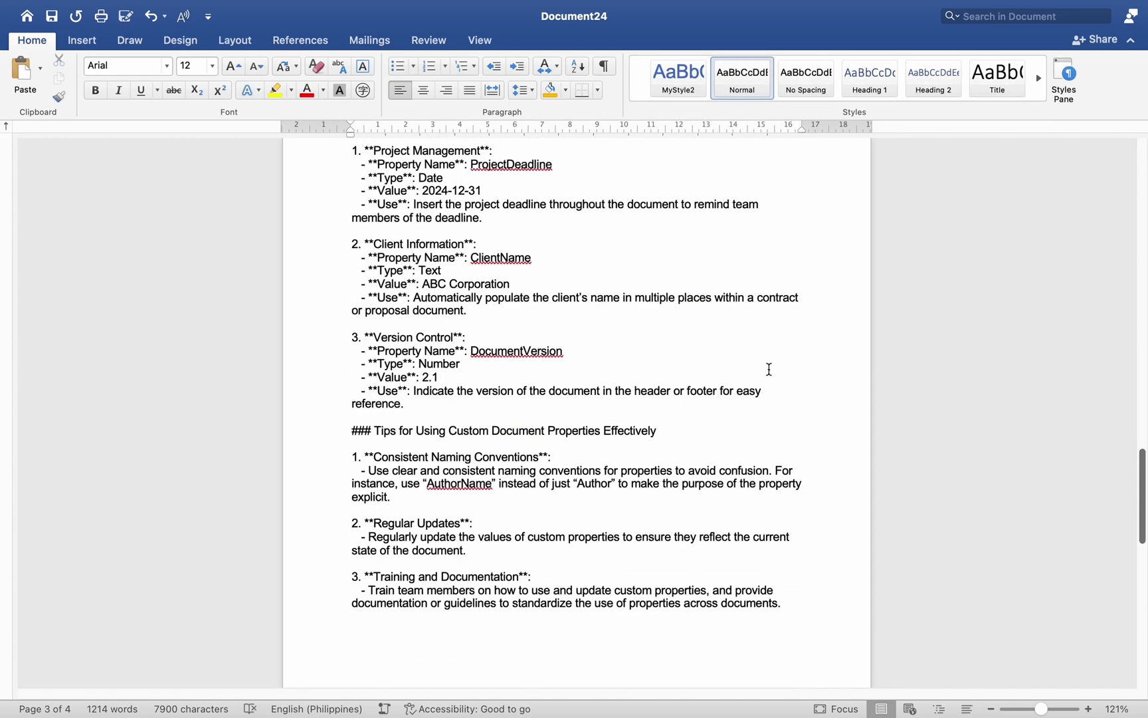
scroll(754, 372, down, 2)
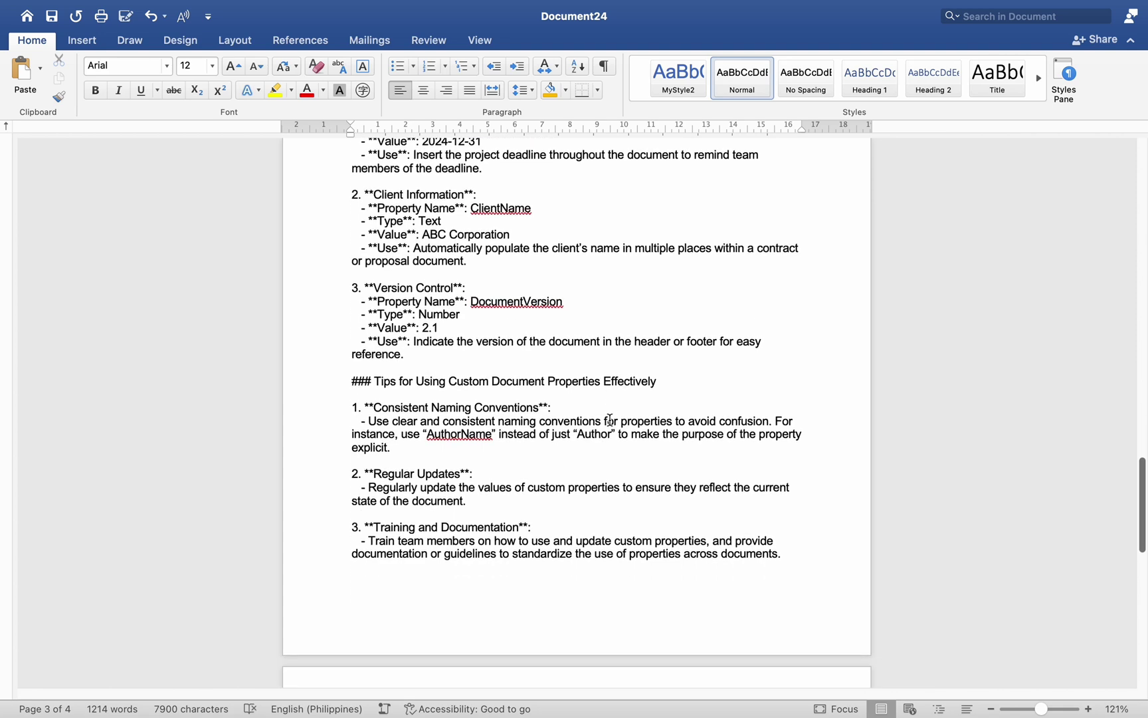
key(super+F9)
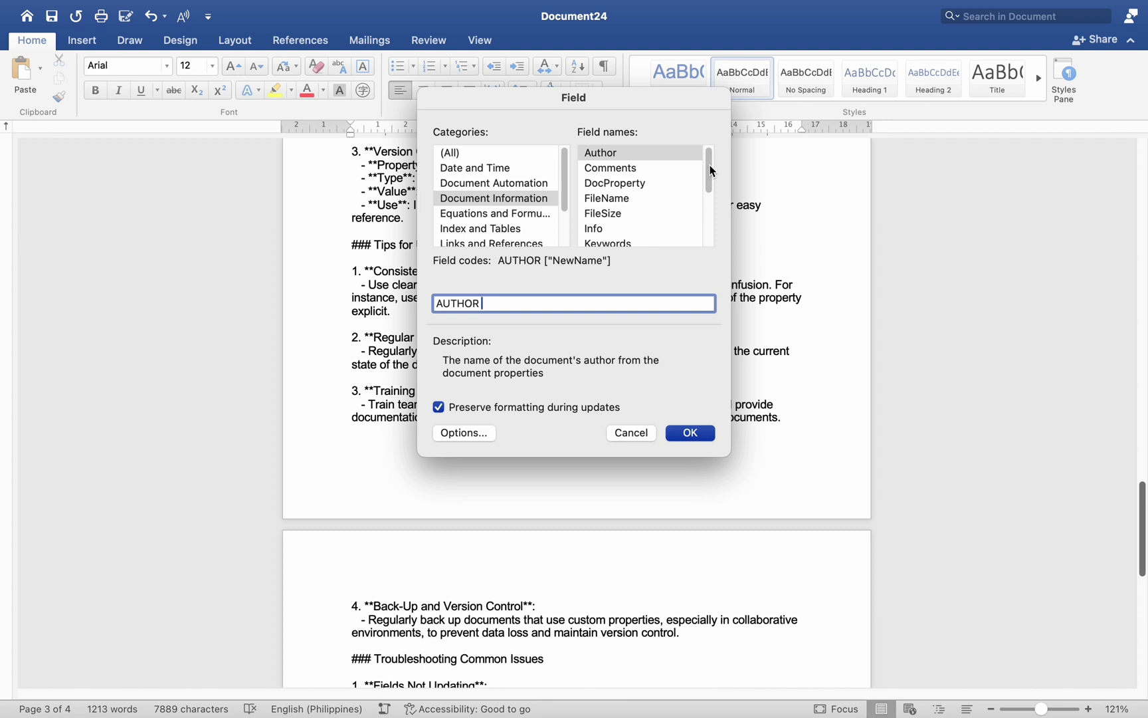
scroll(710, 170, down, 2)
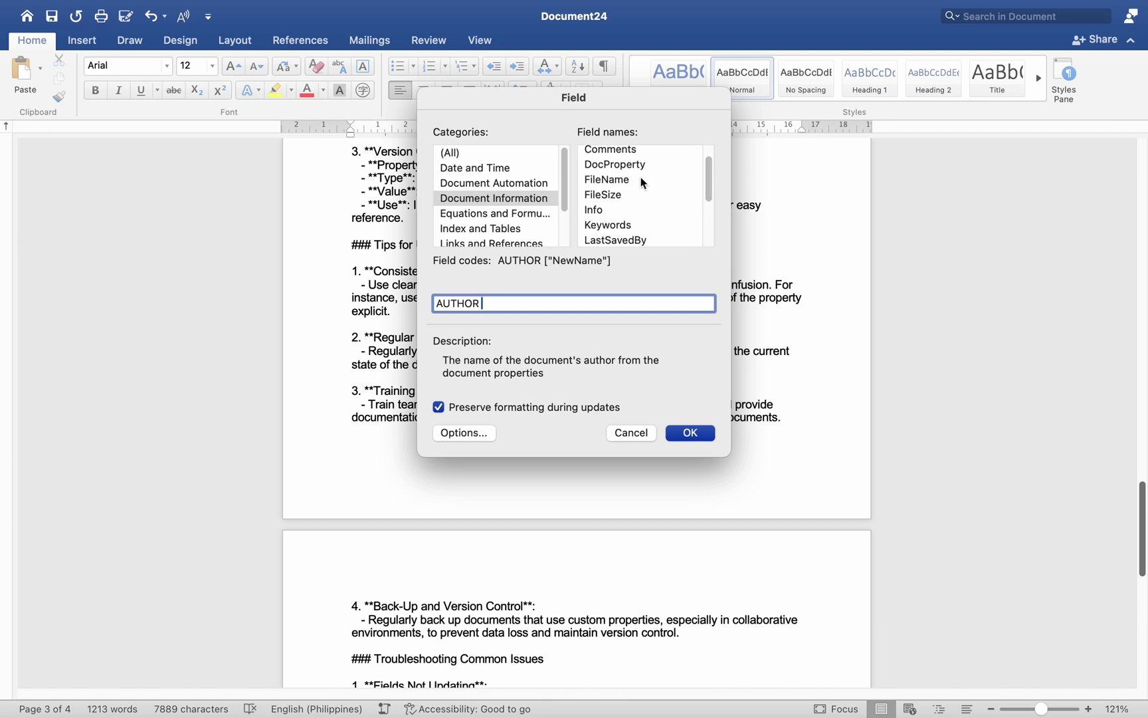
click(640, 182)
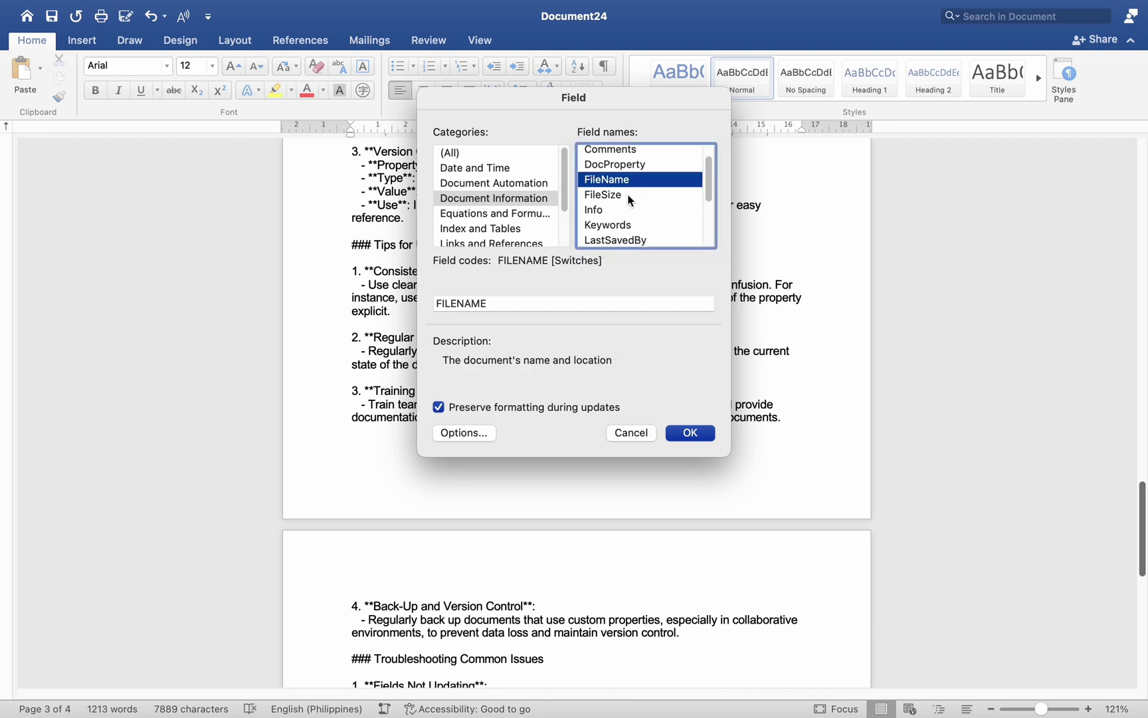
click(630, 198)
scroll(634, 180, up, 2)
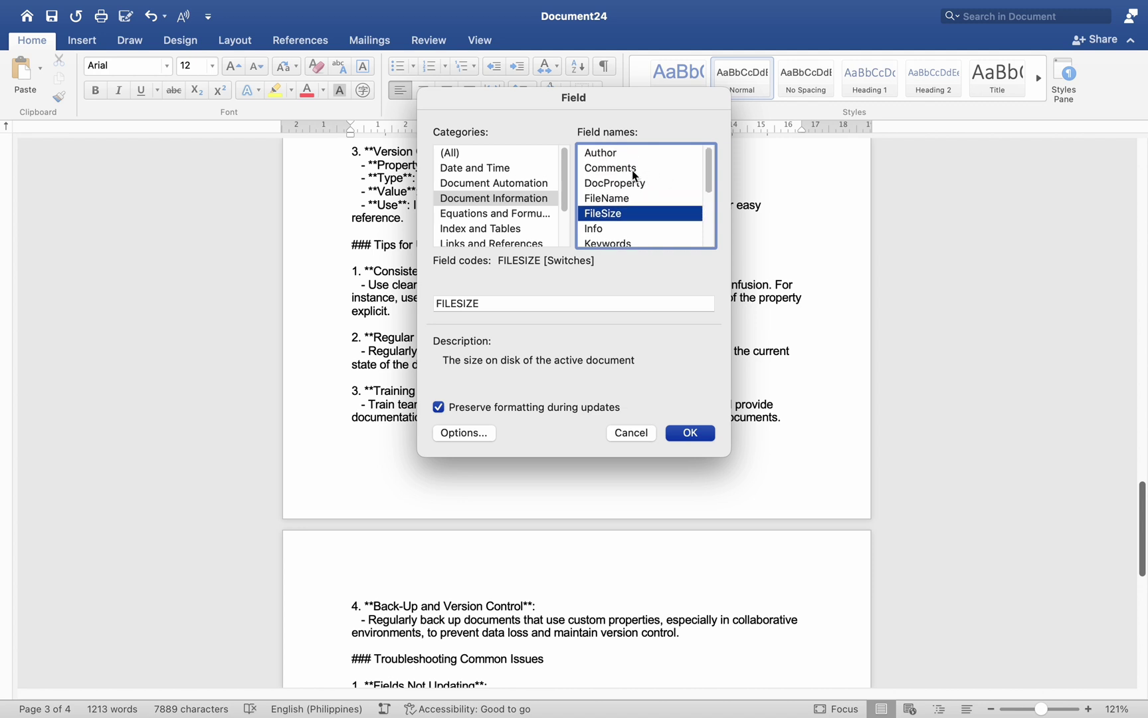
click(616, 157)
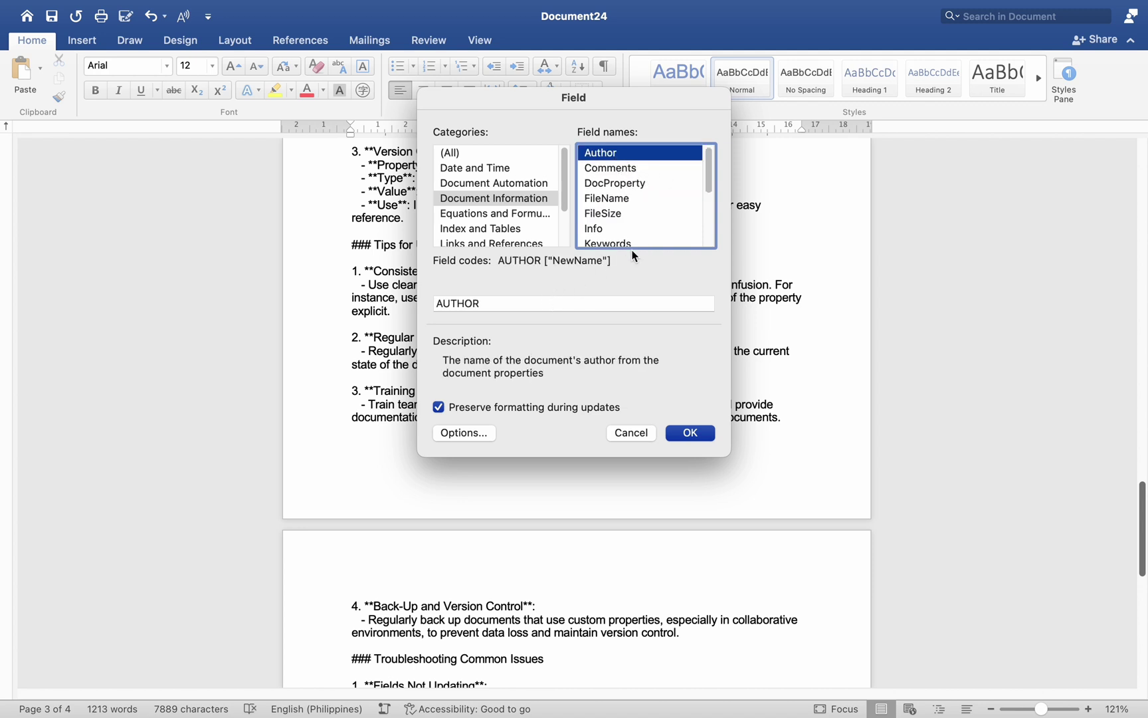
scroll(641, 230, down, 1)
scroll(642, 229, down, 3)
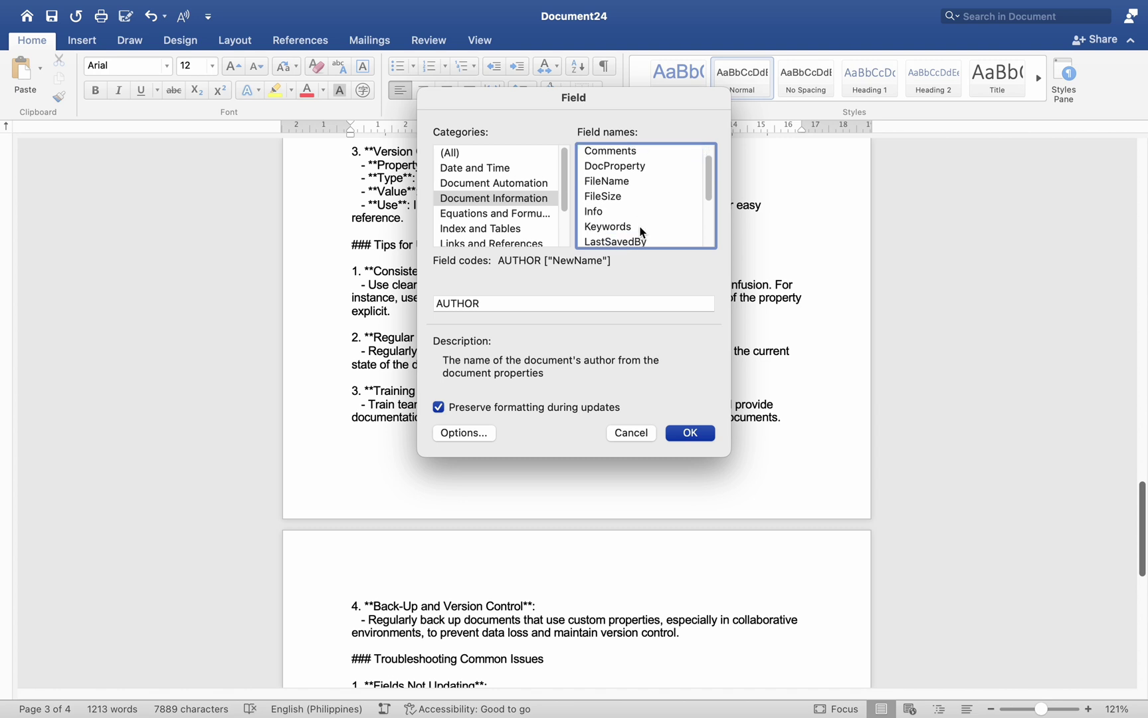
scroll(642, 226, down, 1)
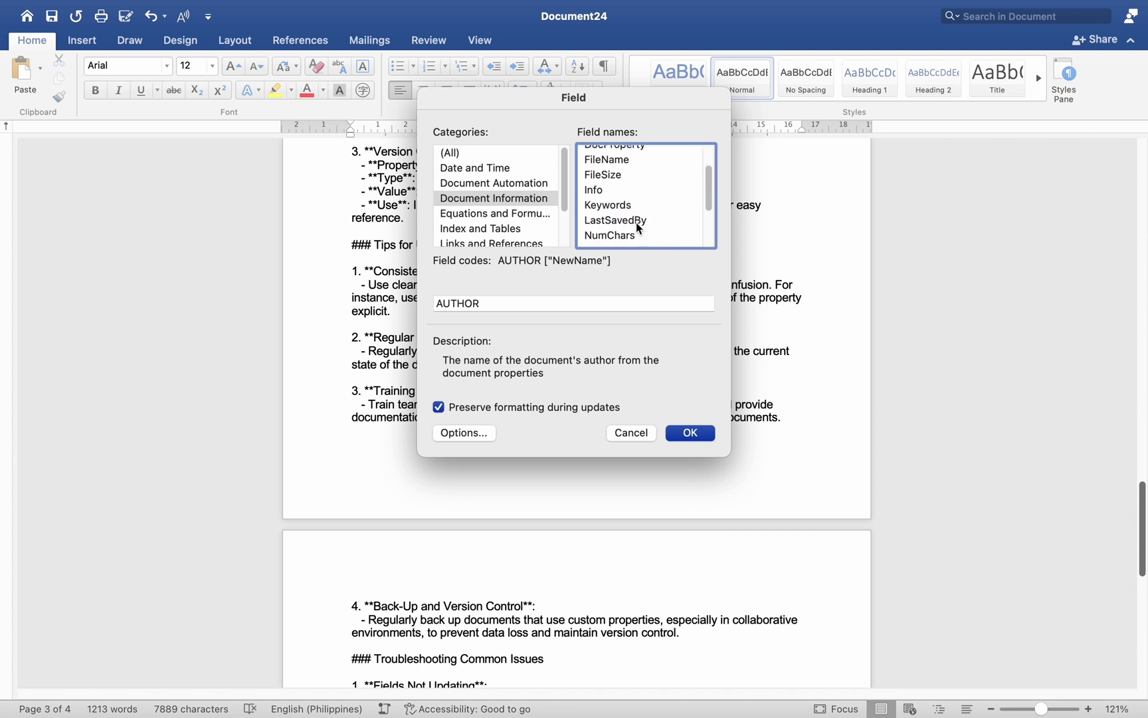
scroll(640, 220, down, 5)
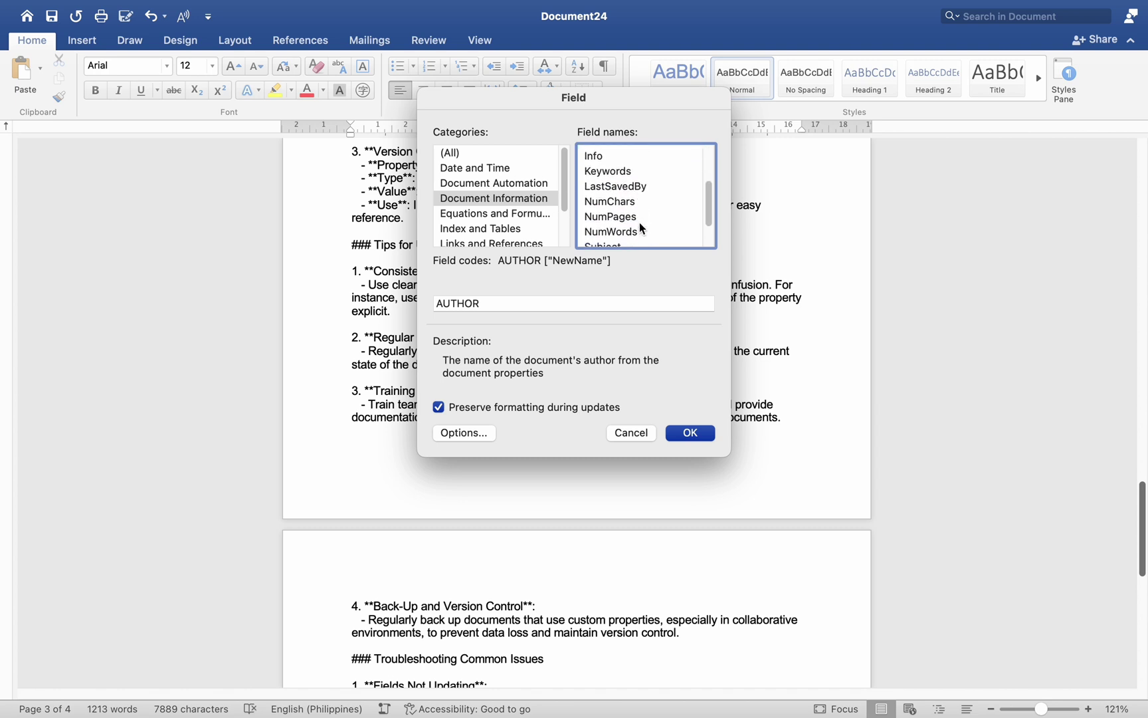
scroll(638, 230, up, 6)
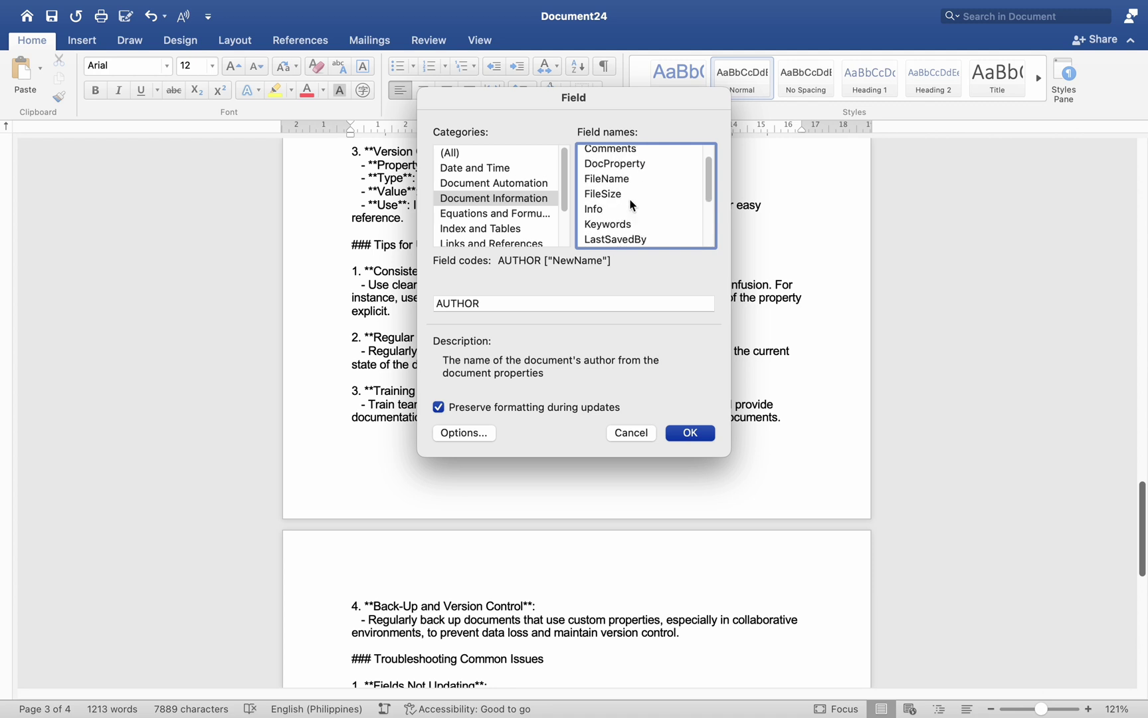
scroll(631, 208, up, 1)
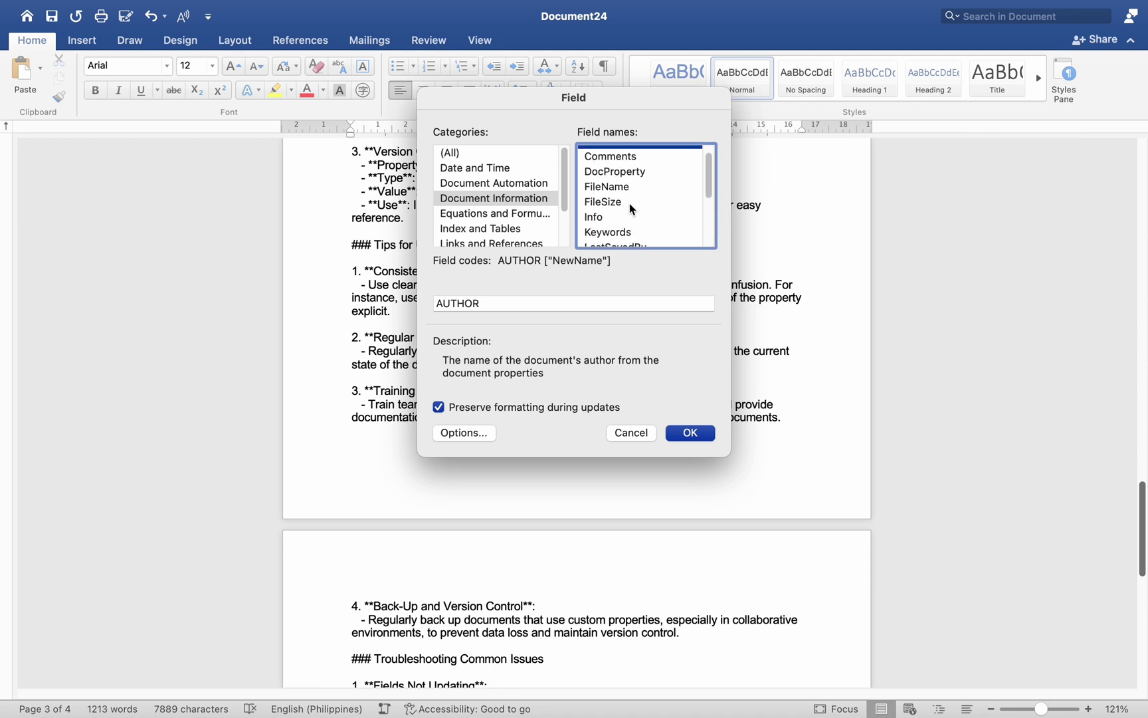
scroll(638, 216, down, 5)
click(648, 303)
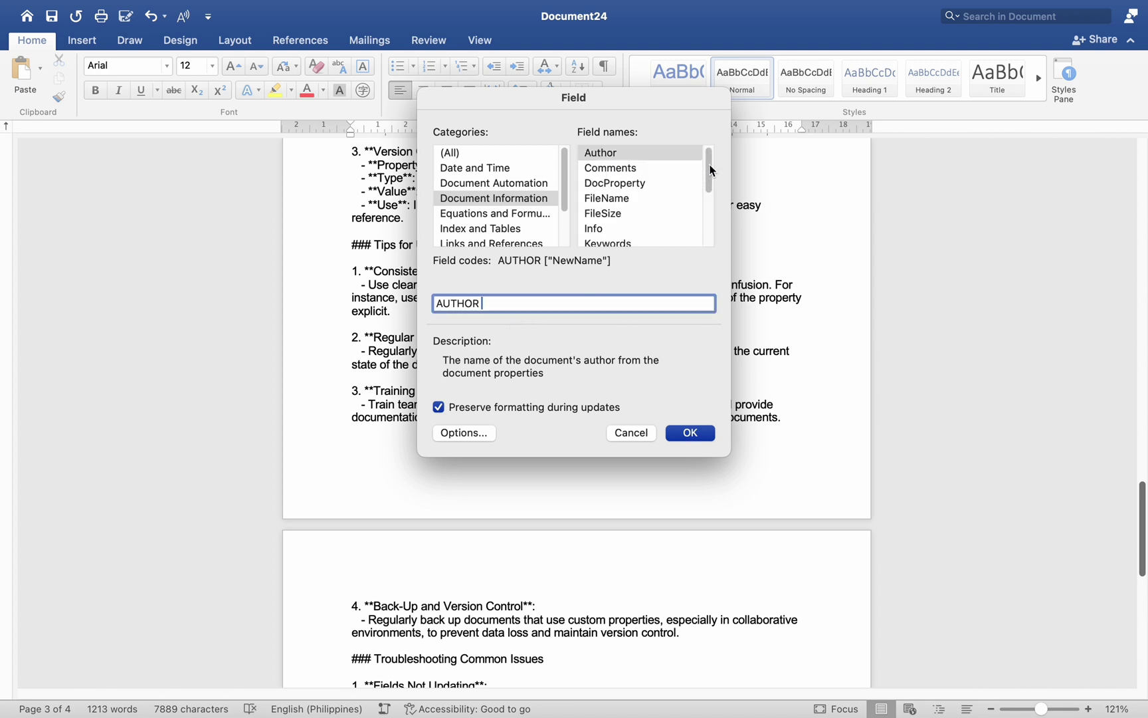
scroll(709, 172, down, 2)
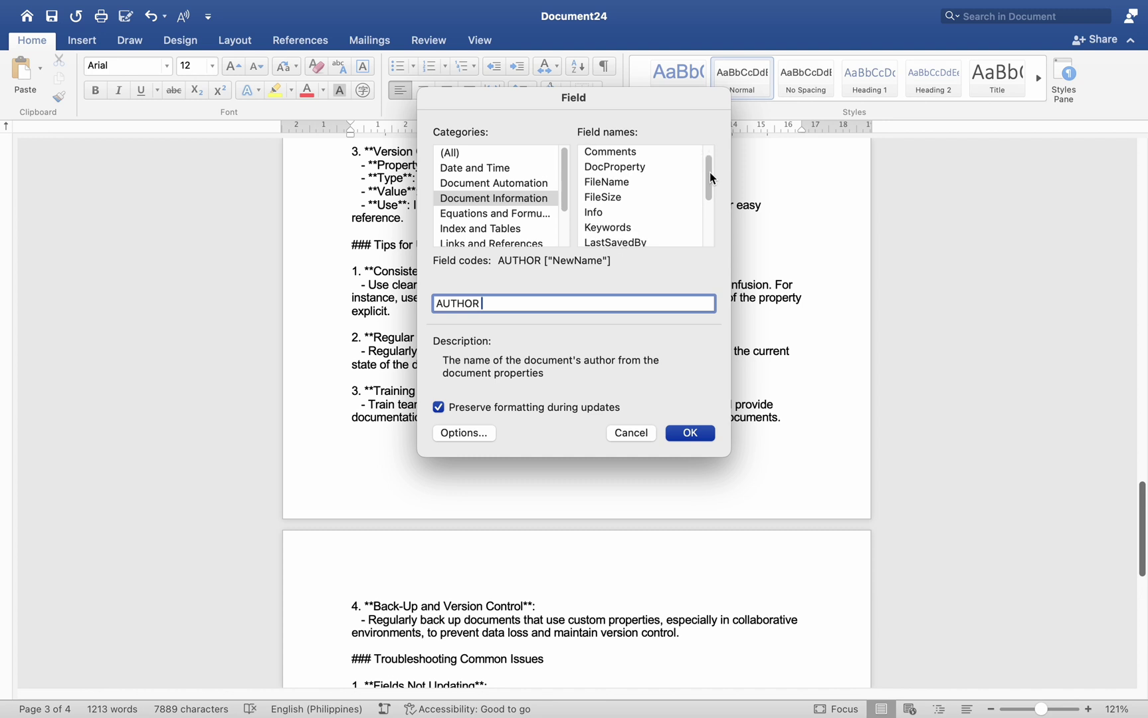
click(639, 180)
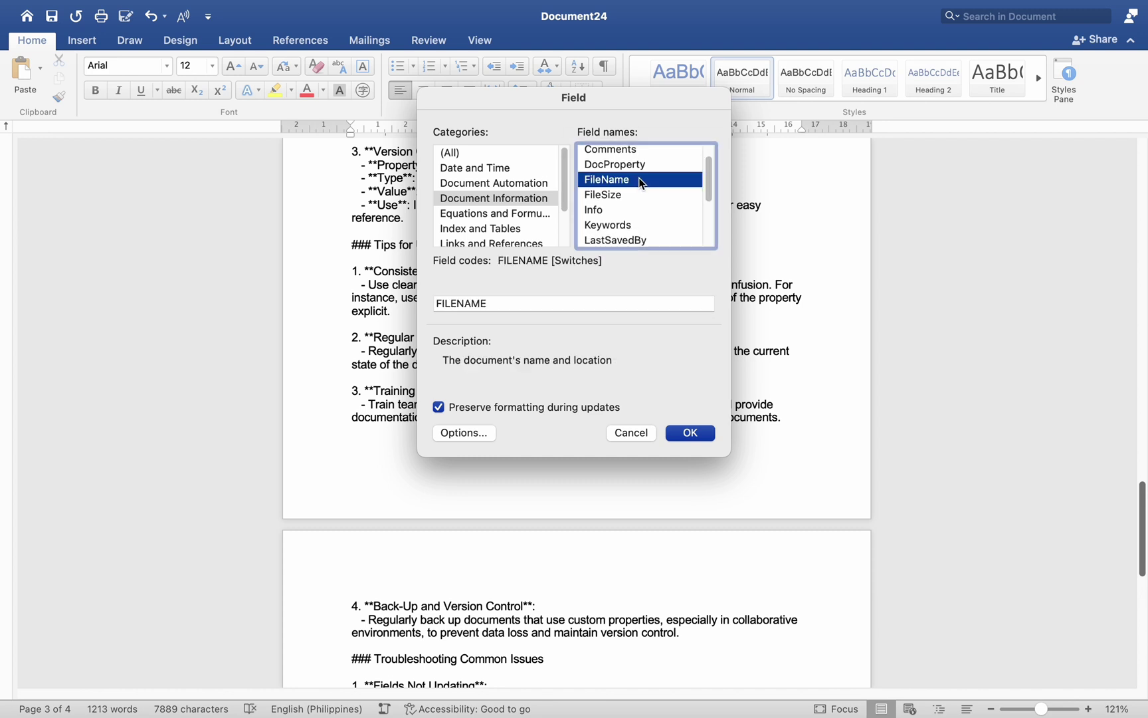
click(627, 194)
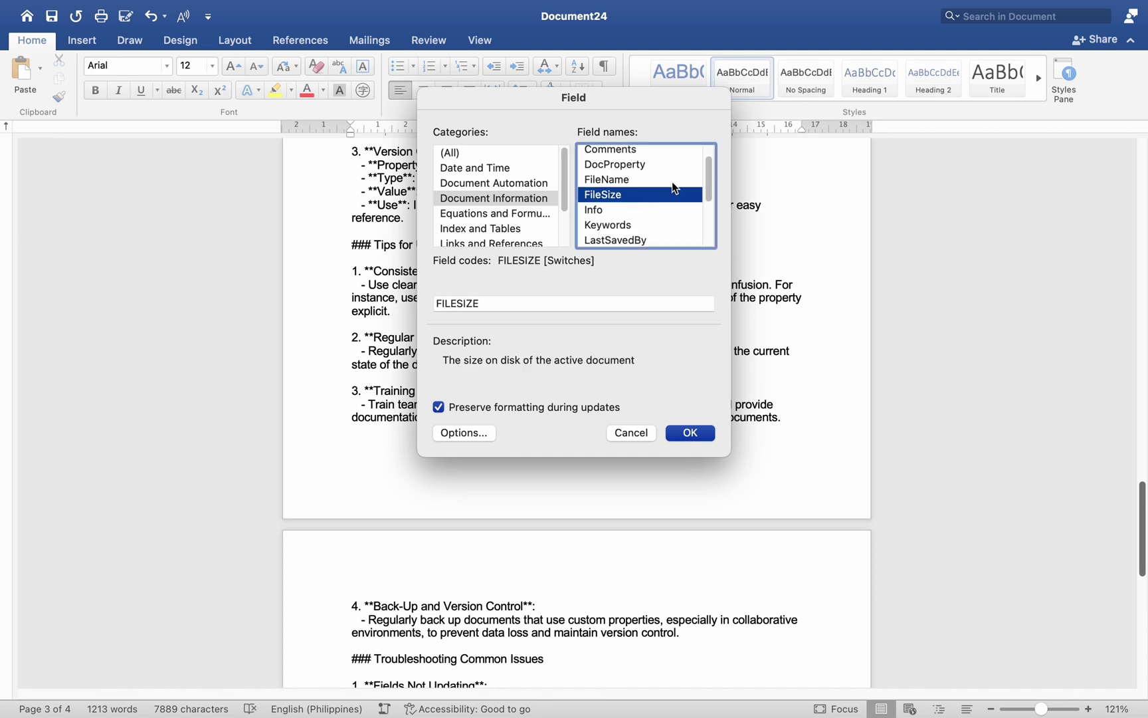
scroll(648, 179, up, 2)
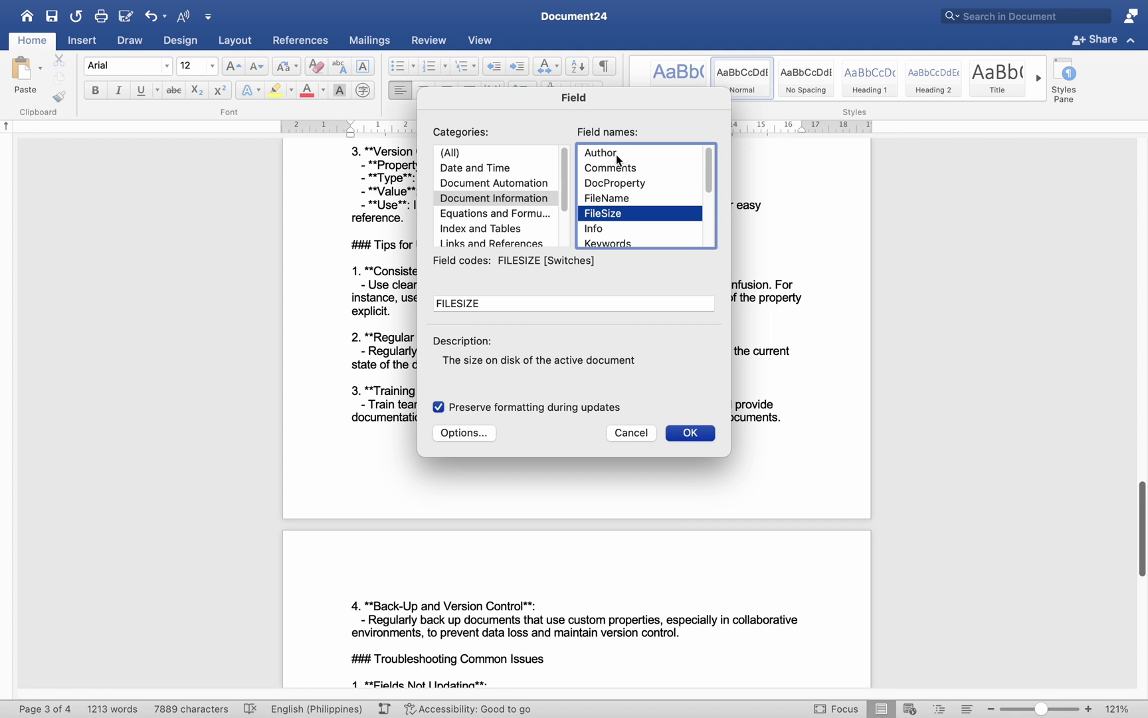
click(617, 157)
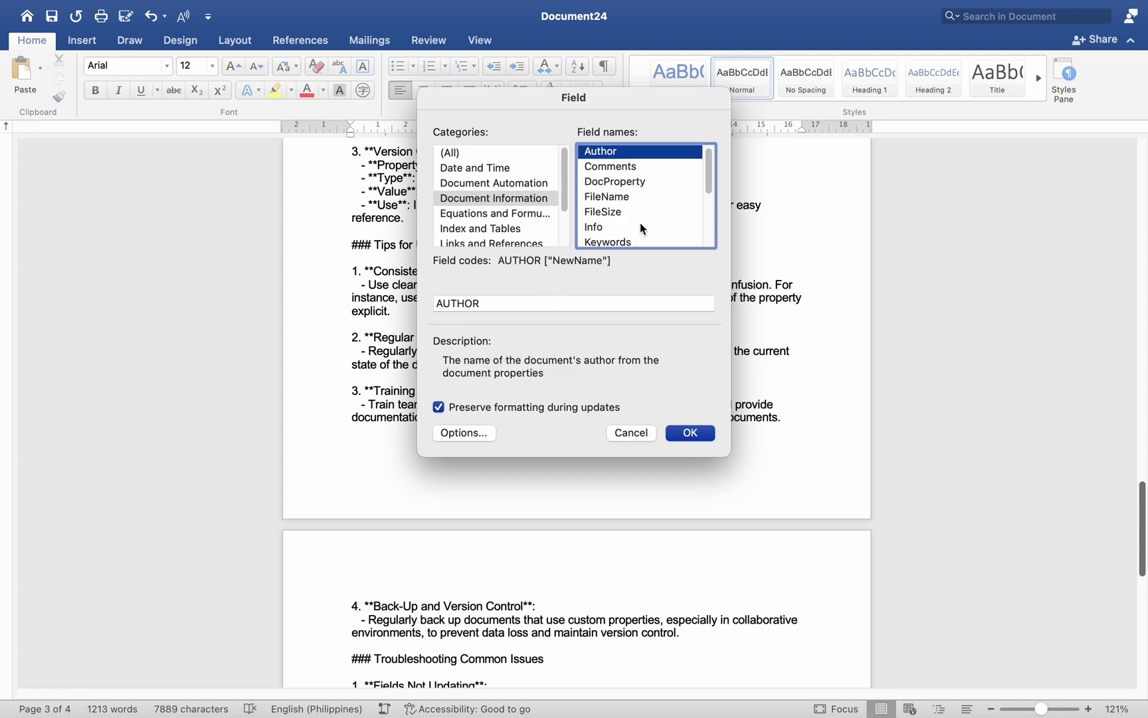
scroll(643, 240, down, 3)
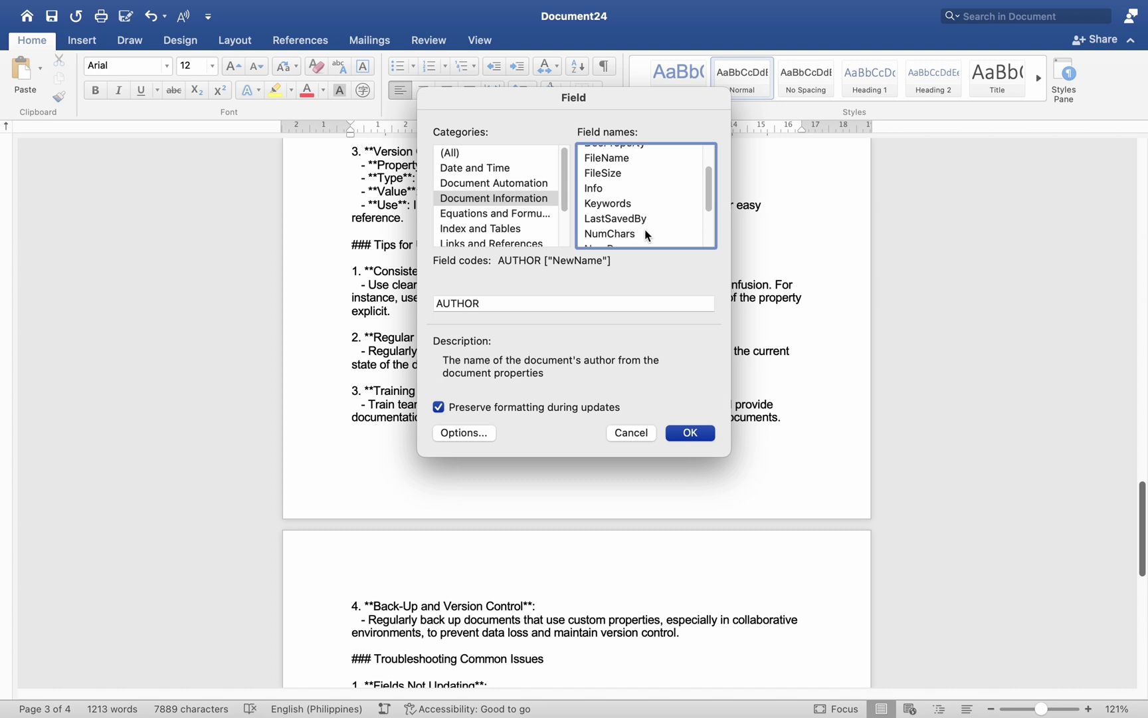
scroll(642, 231, down, 1)
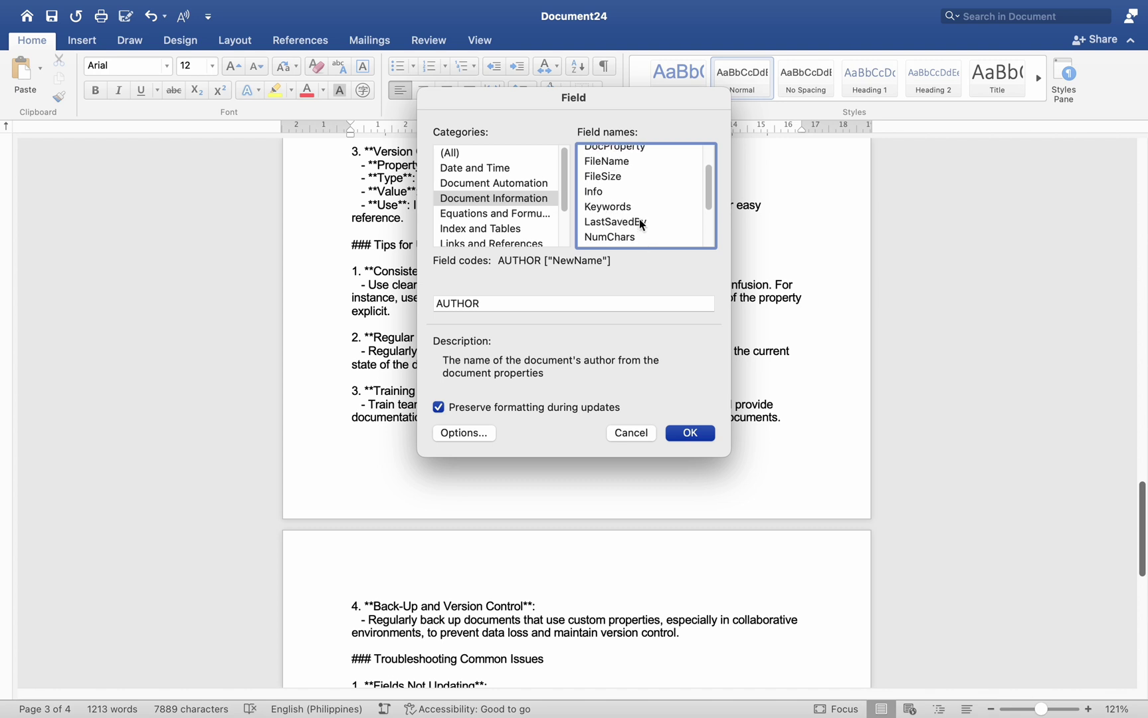
scroll(640, 219, down, 5)
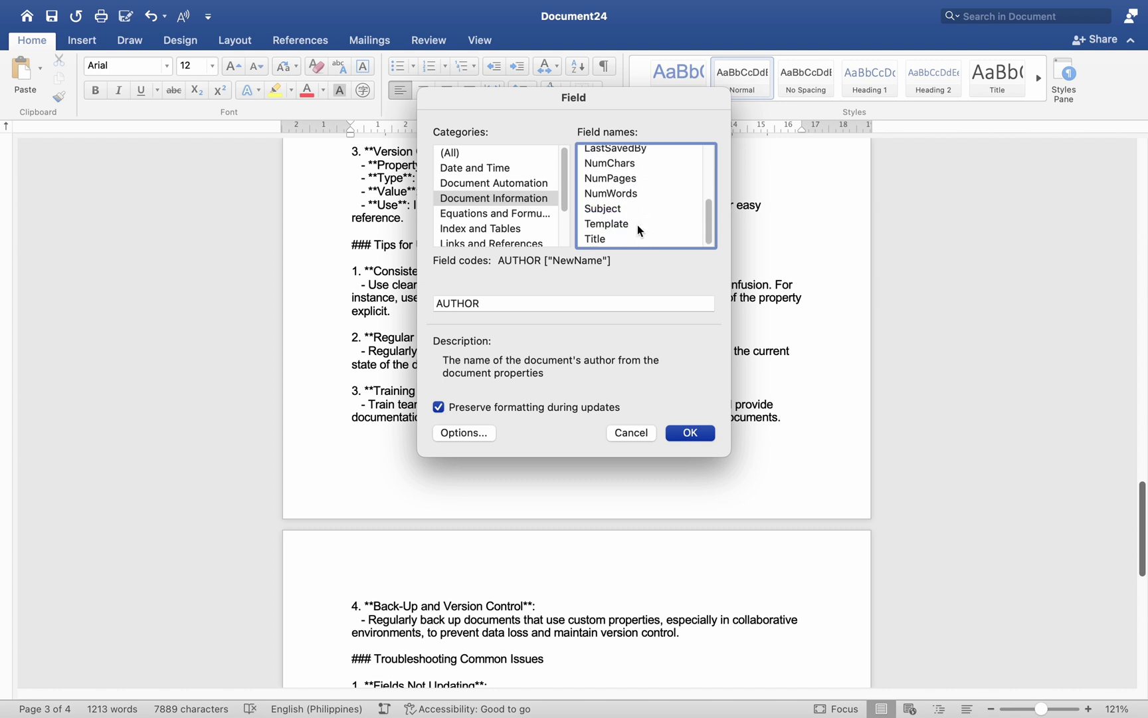
scroll(638, 230, up, 5)
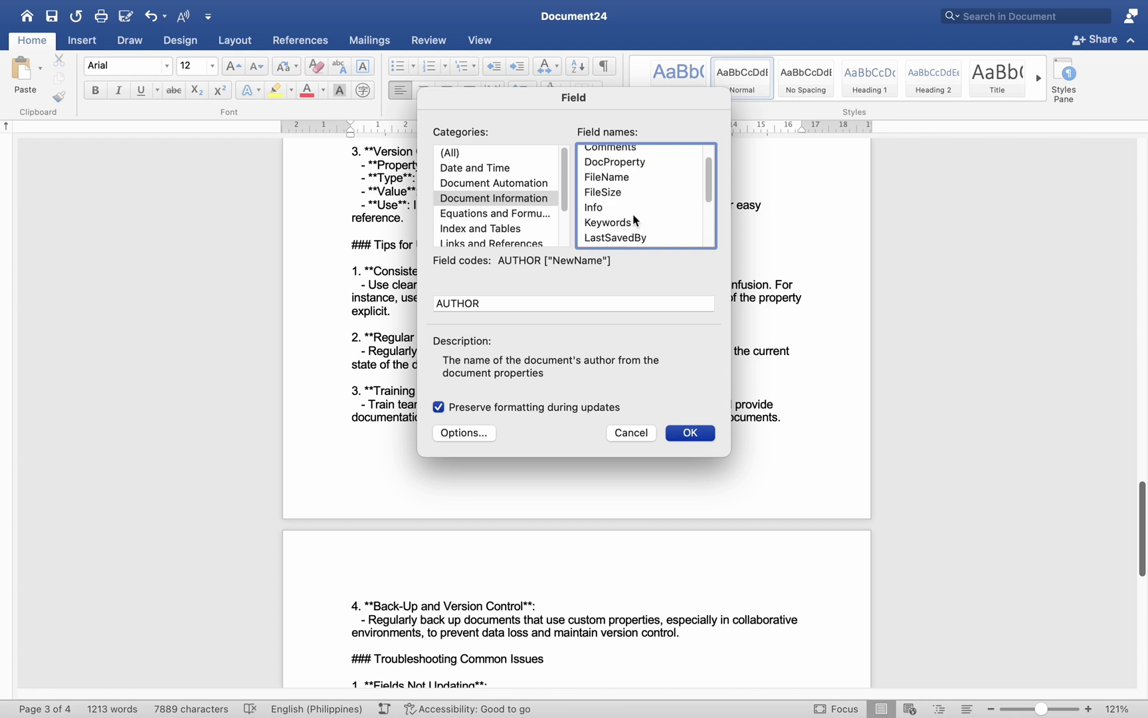
scroll(632, 205, up, 1)
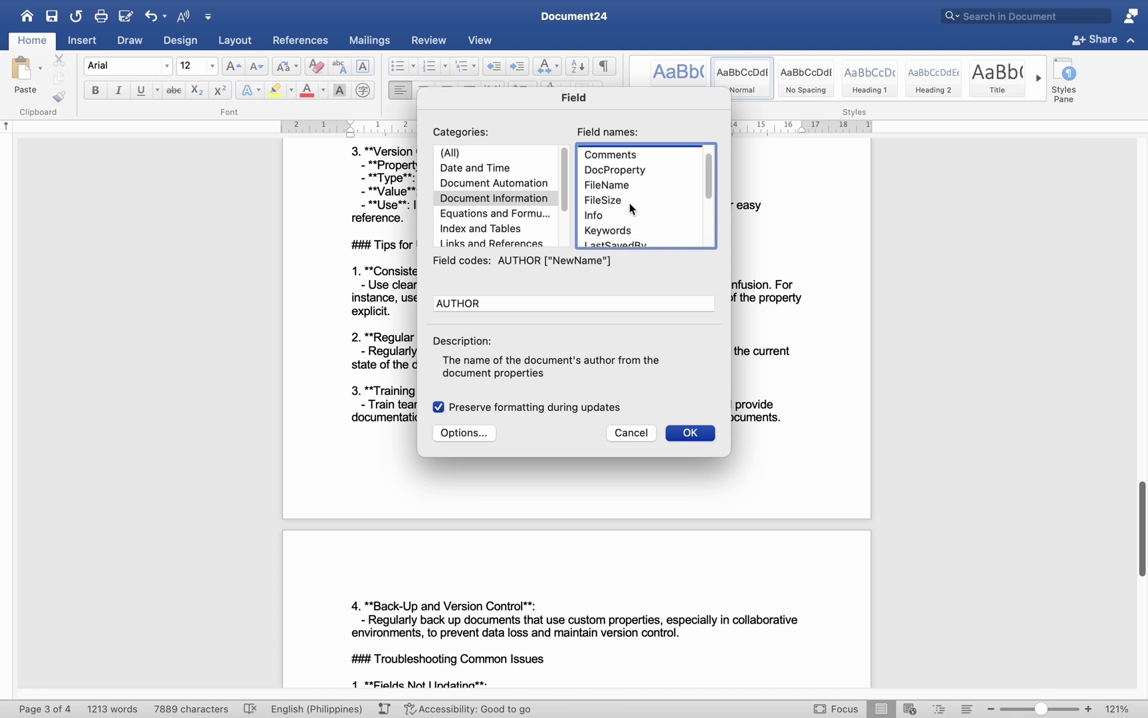
scroll(637, 214, down, 5)
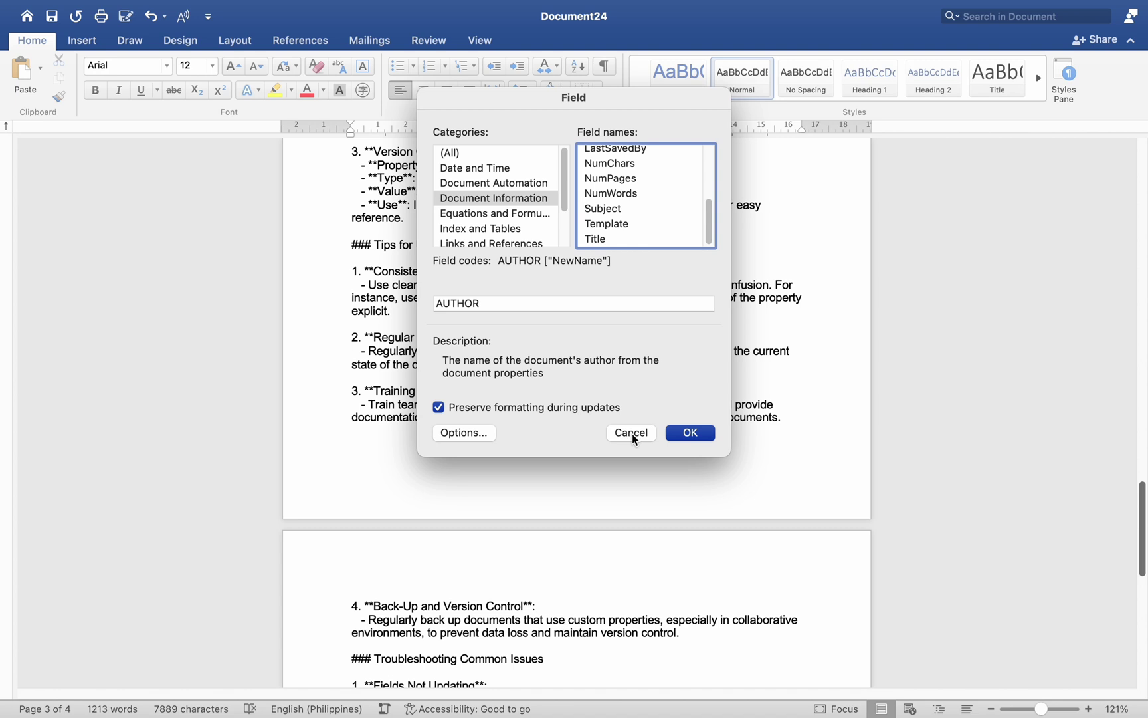
scroll(523, 230, down, 1)
scroll(523, 233, up, 1)
Insert the AUTHOR field and go to the document's closing Conclusion and sign-off.
click(691, 433)
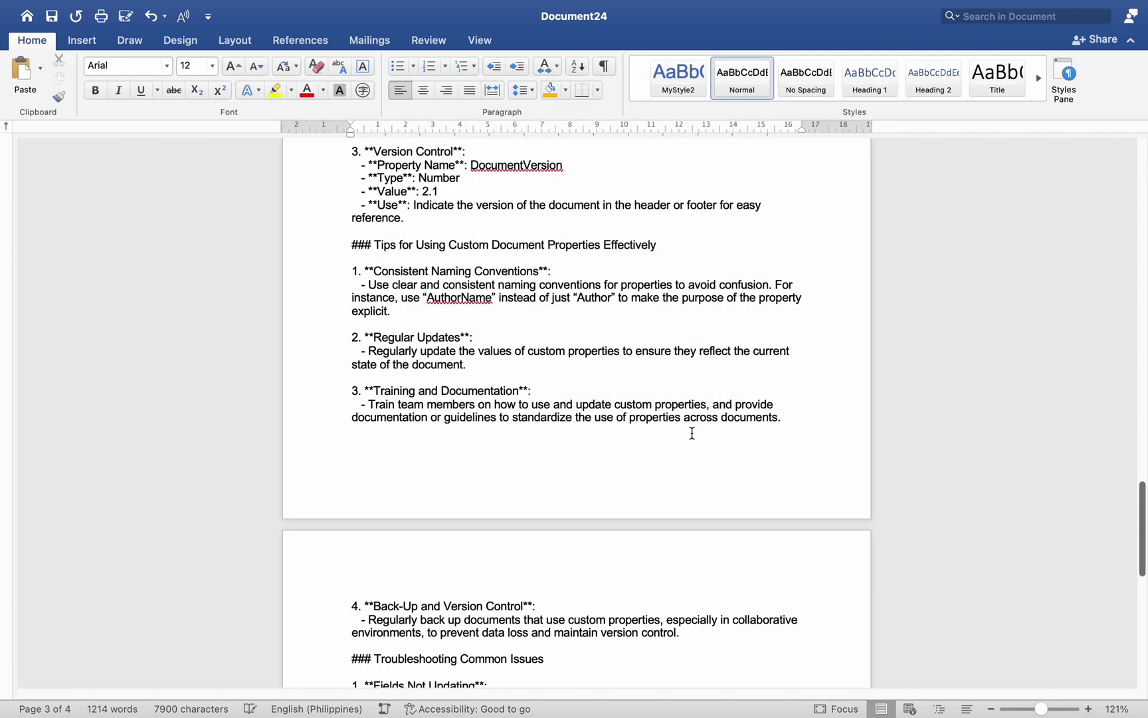
scroll(693, 427, down, 1)
scroll(693, 427, down, 10)
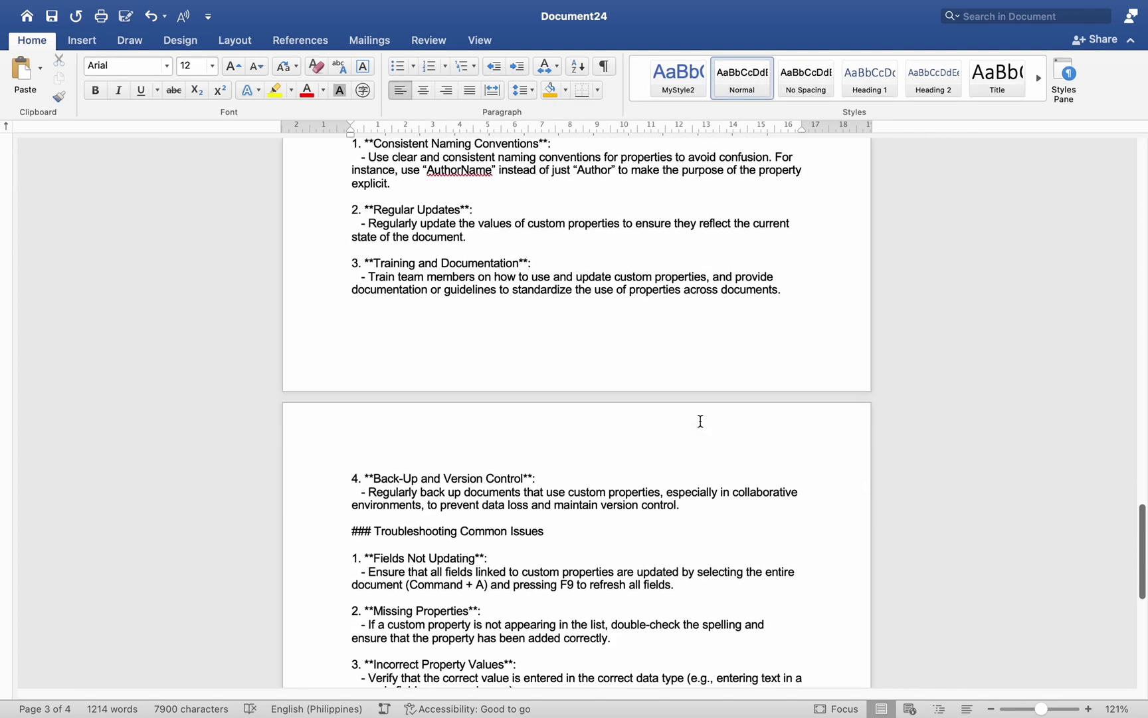
scroll(684, 456, down, 4)
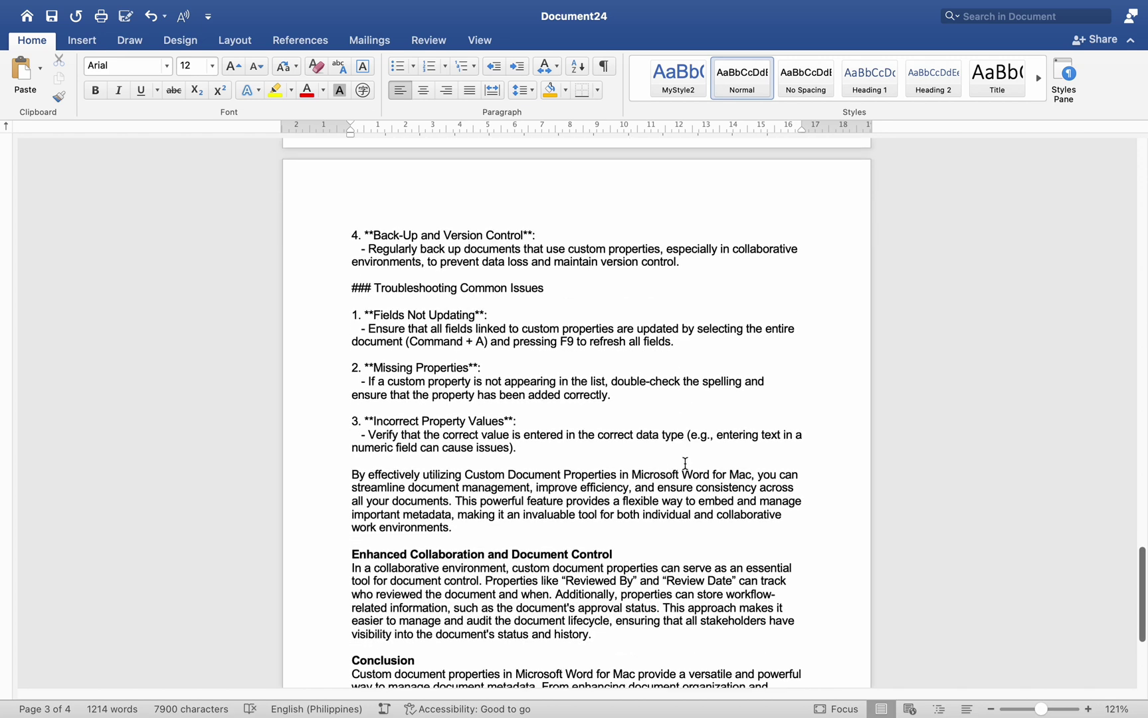
scroll(687, 464, down, 3)
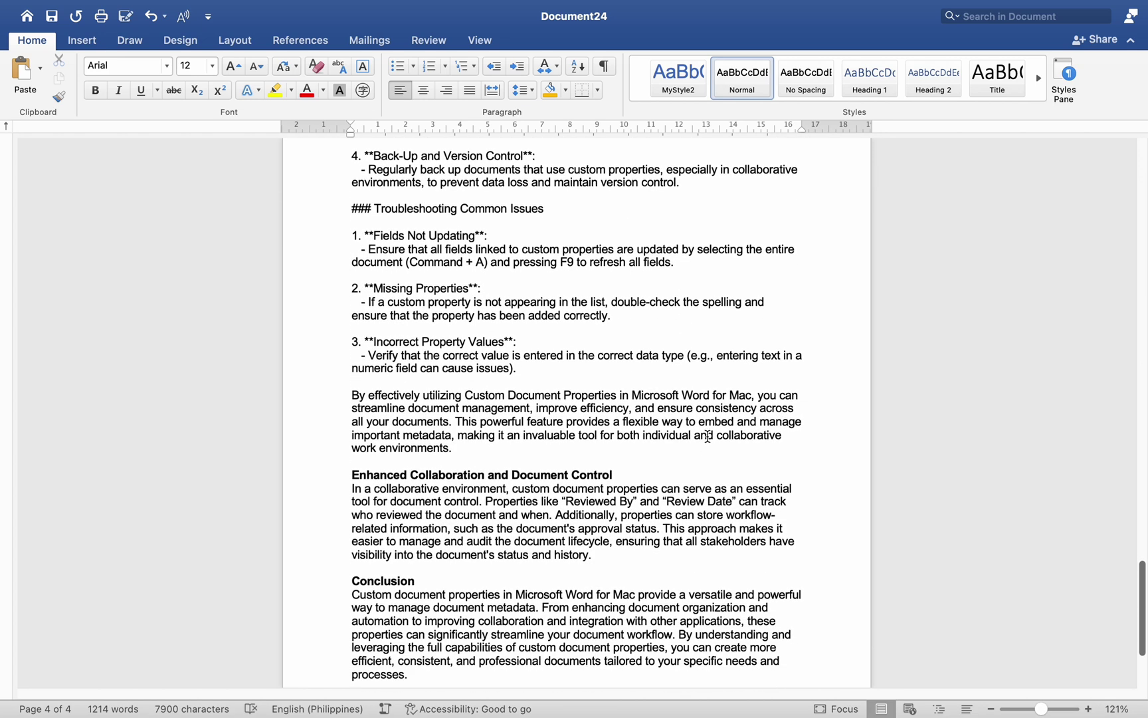
scroll(703, 438, down, 2)
scroll(718, 378, down, 2)
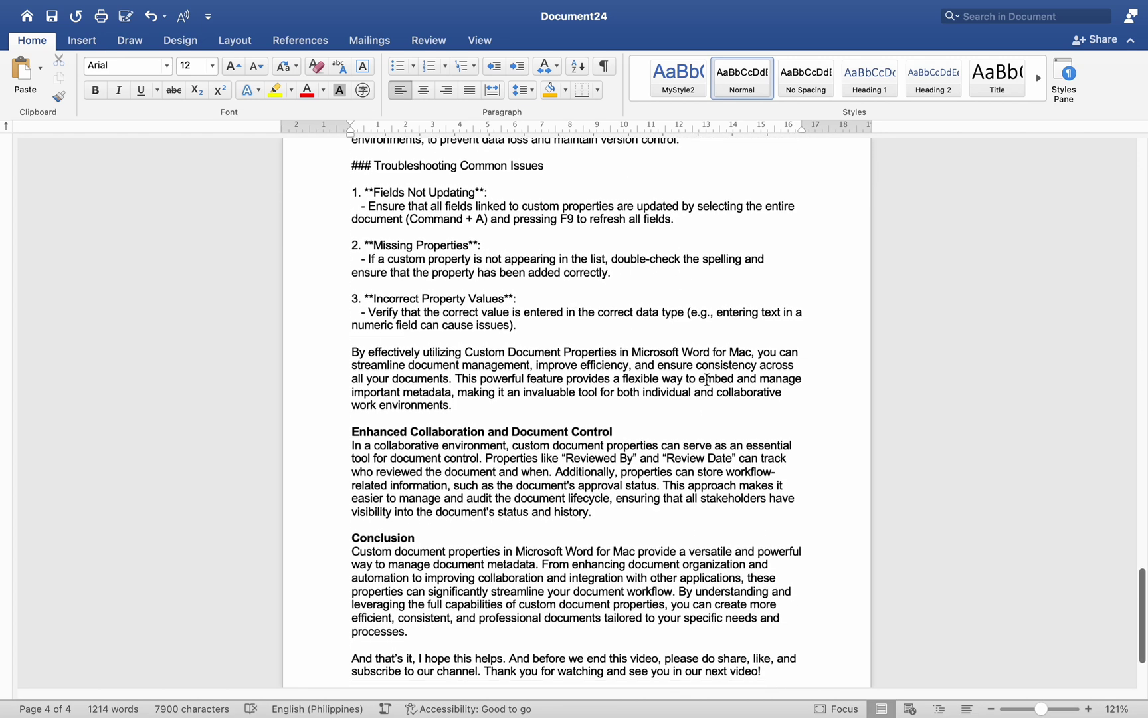
scroll(822, 278, down, 1)
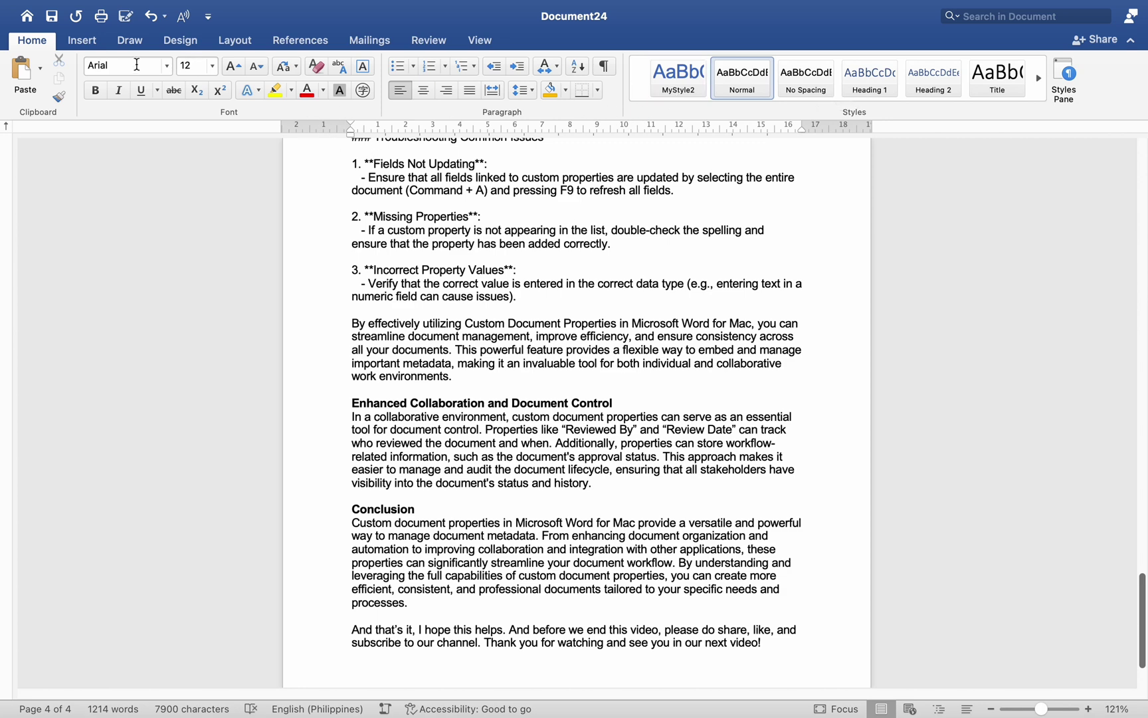
scroll(639, 473, down, 3)
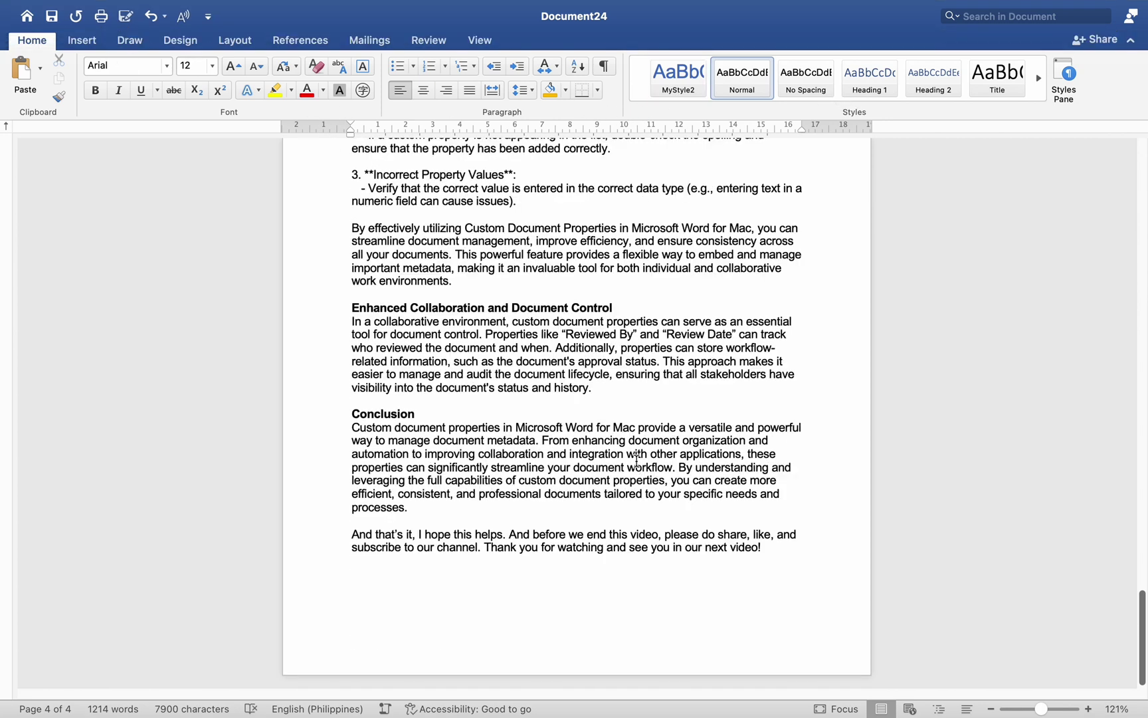